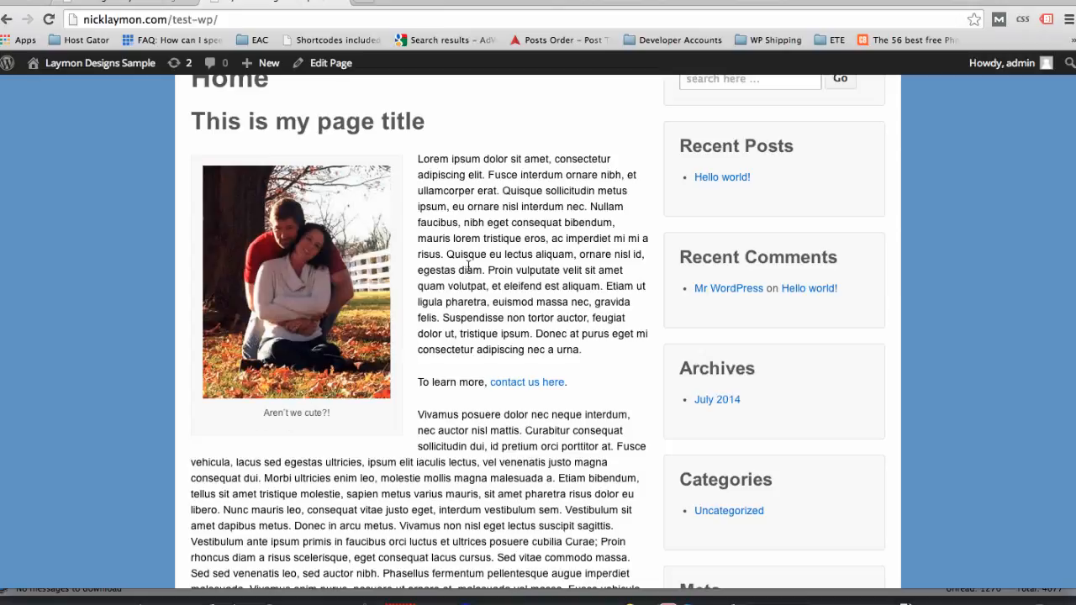
Step: Open the Widgets management page for the site from the home page's editing session
scroll(468, 267, "up", 3)
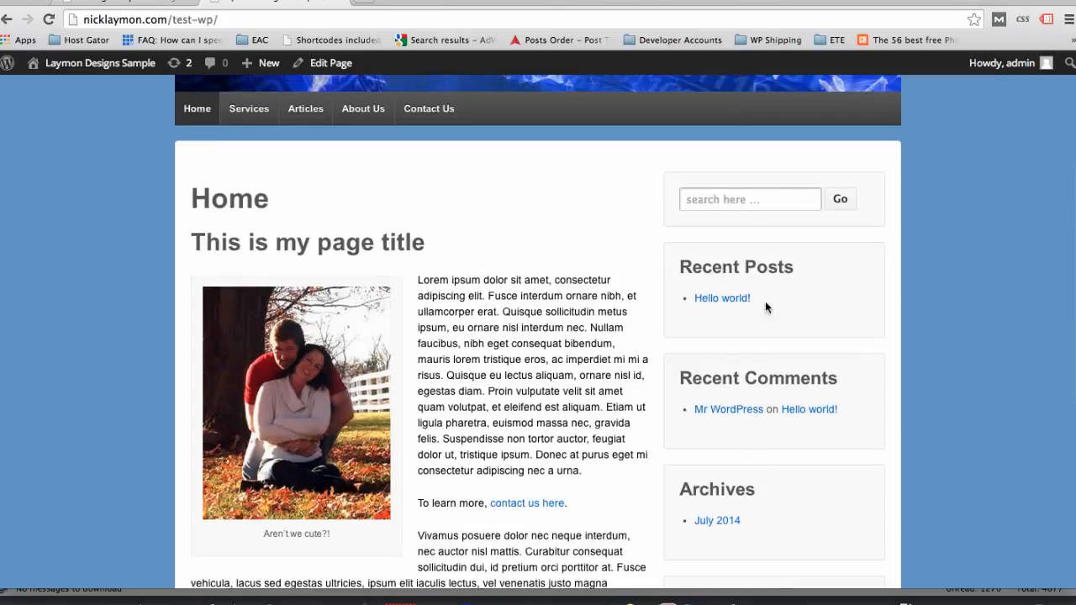
left_click(112, 2)
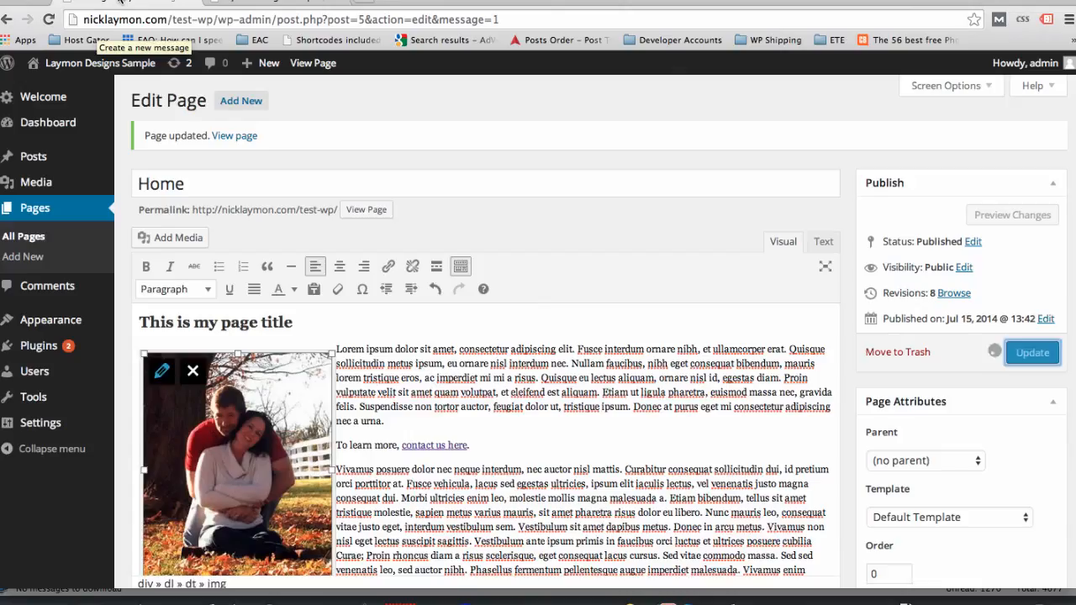
mouse_move(54, 323)
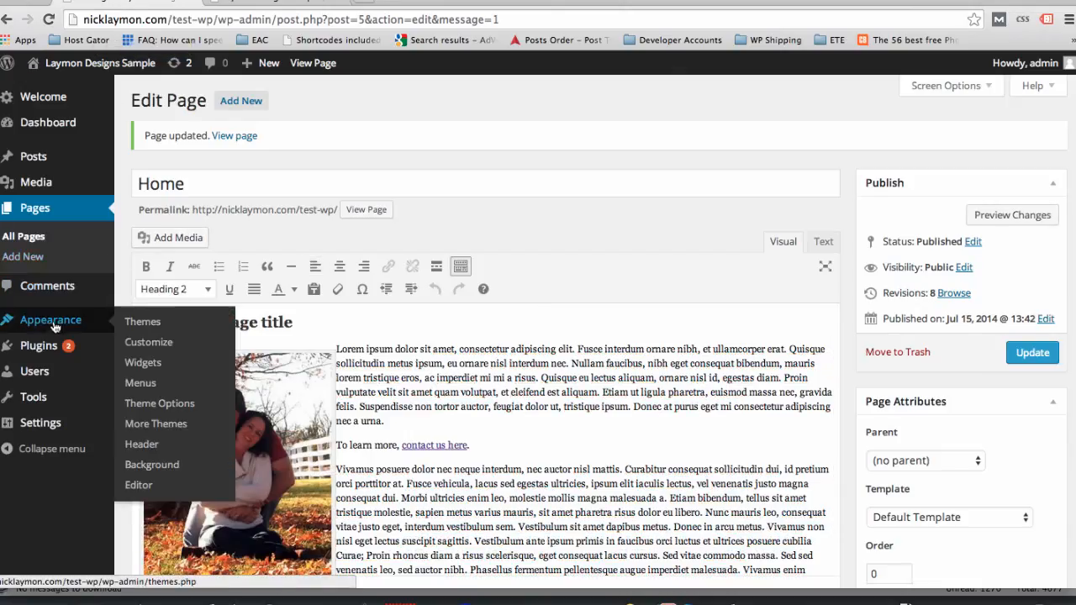
left_click(154, 364)
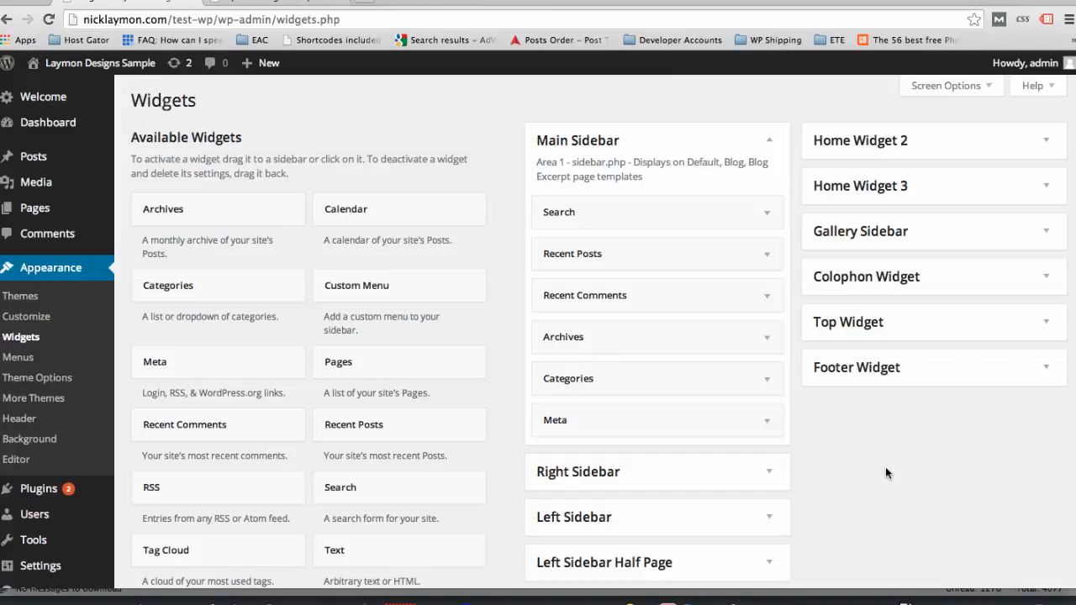
Step: Look over the theme's available widget areas and expand Home Widget 3 to read its description
scroll(784, 420, "down", 3)
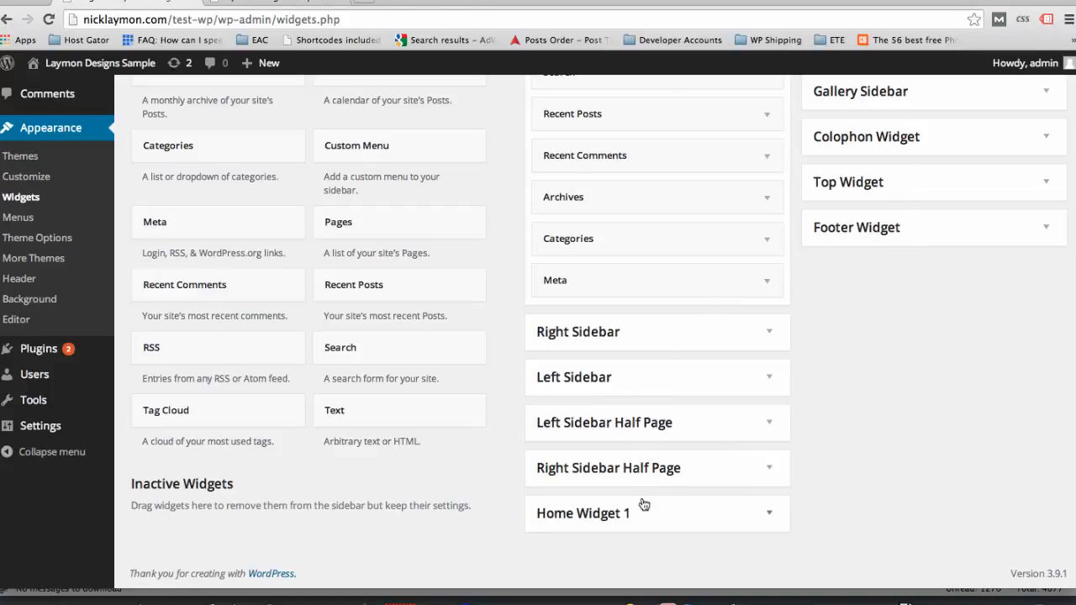
scroll(901, 318, "up", 3)
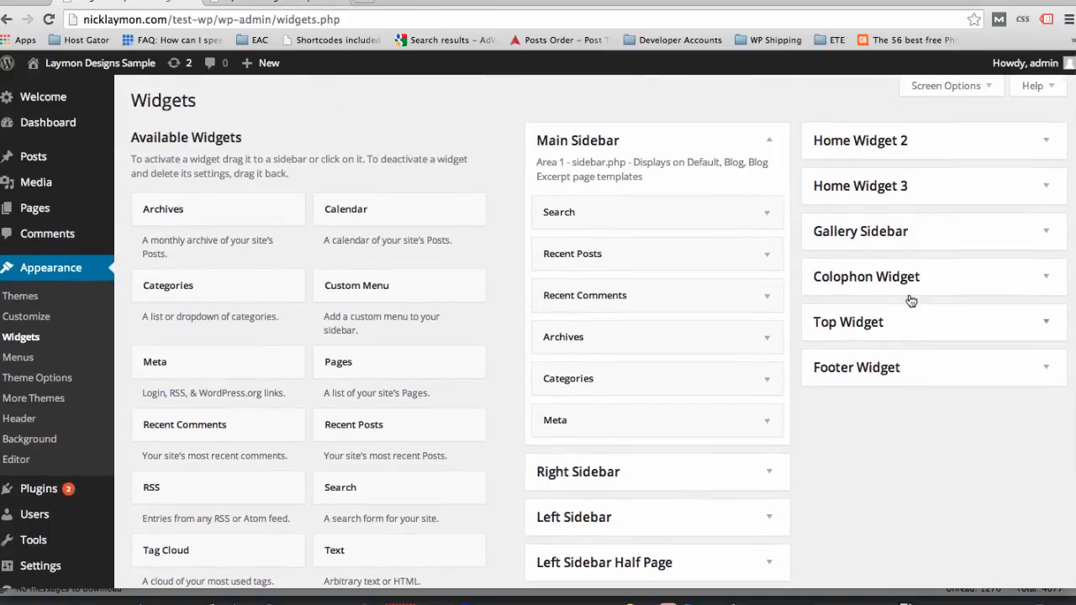
left_click(1043, 143)
left_click(1043, 143)
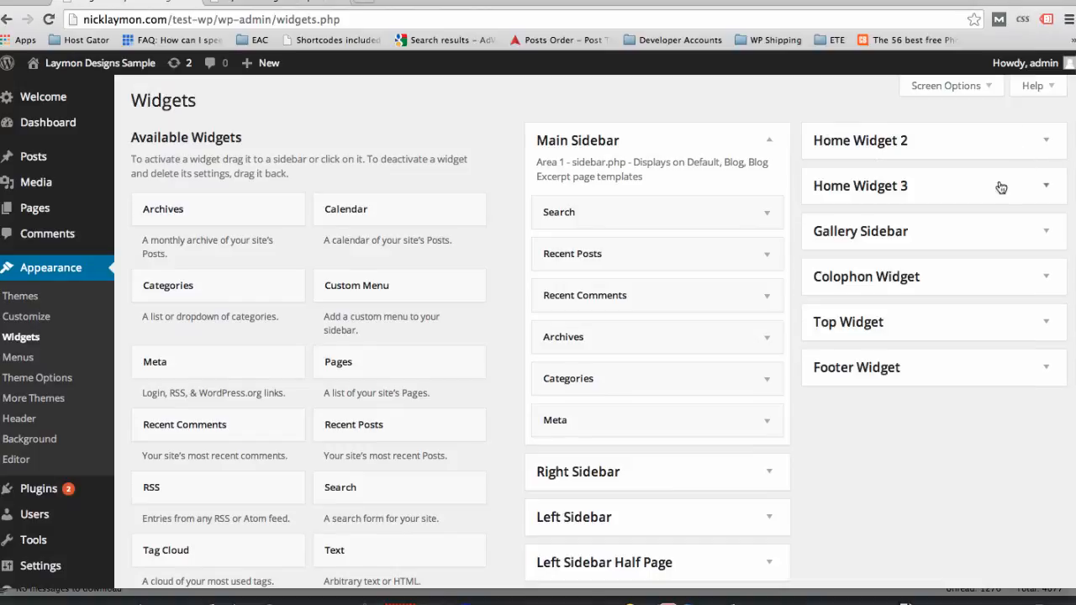
left_click(1044, 191)
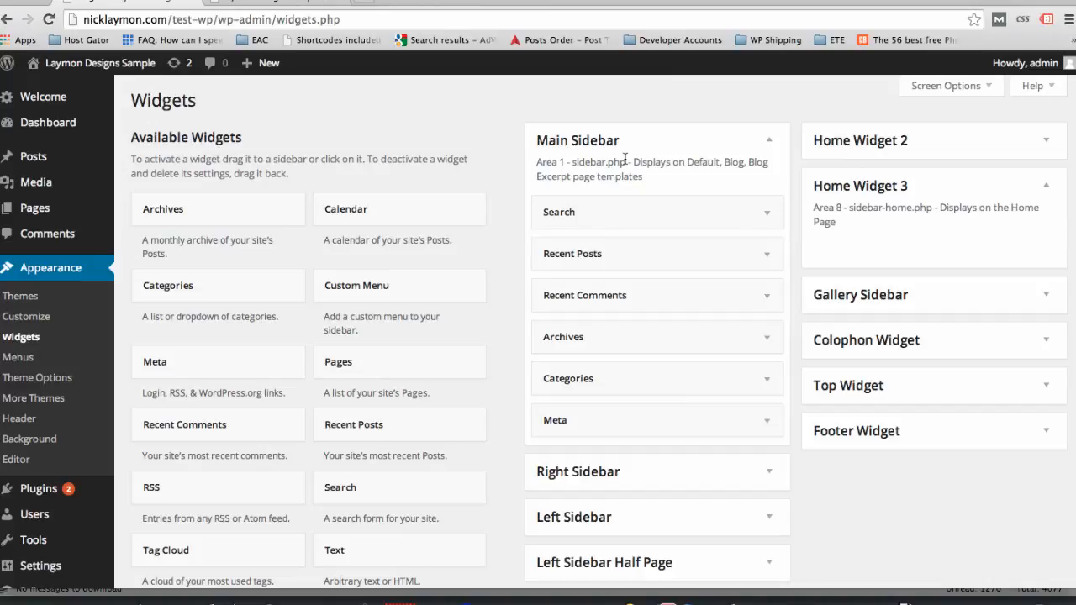
Step: Compare the sidebar blocks on the live home page with the widgets listed in Main Sidebar
left_click(292, 3)
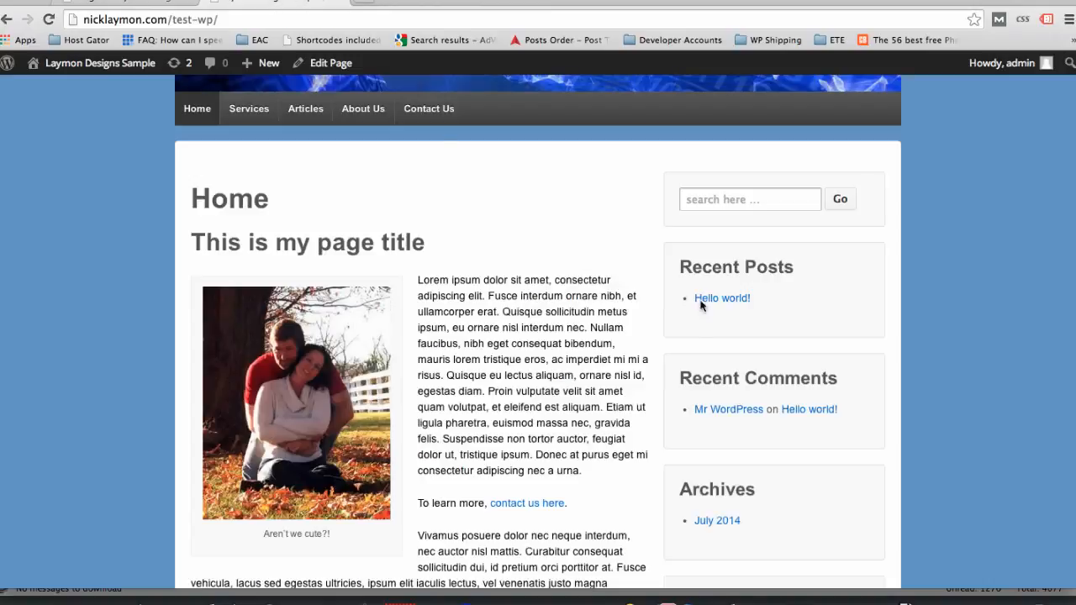
left_click(134, 2)
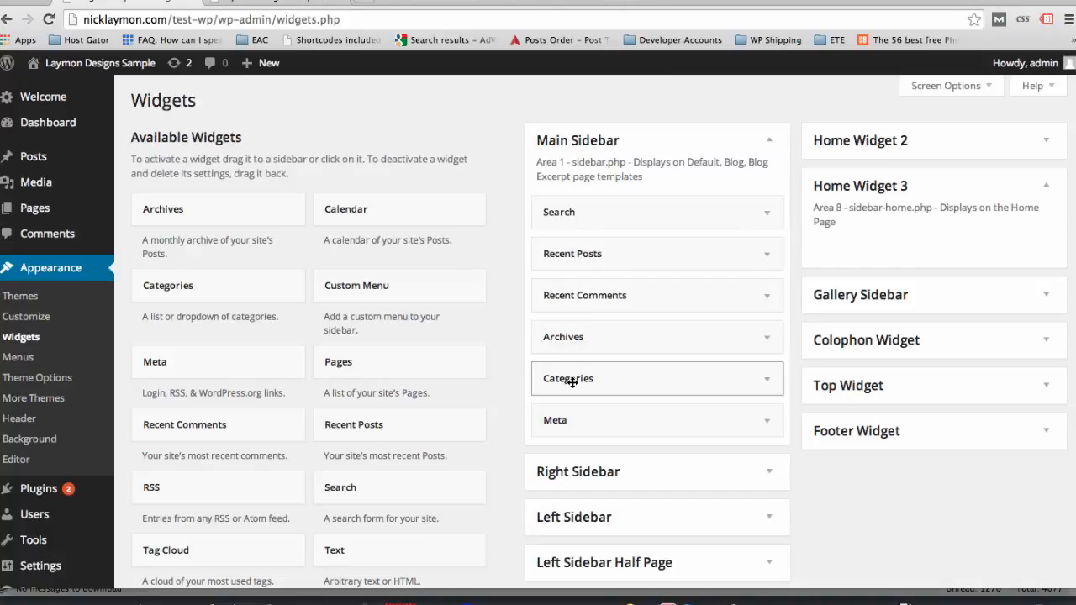
left_click(302, 6)
scroll(720, 366, "down", 5)
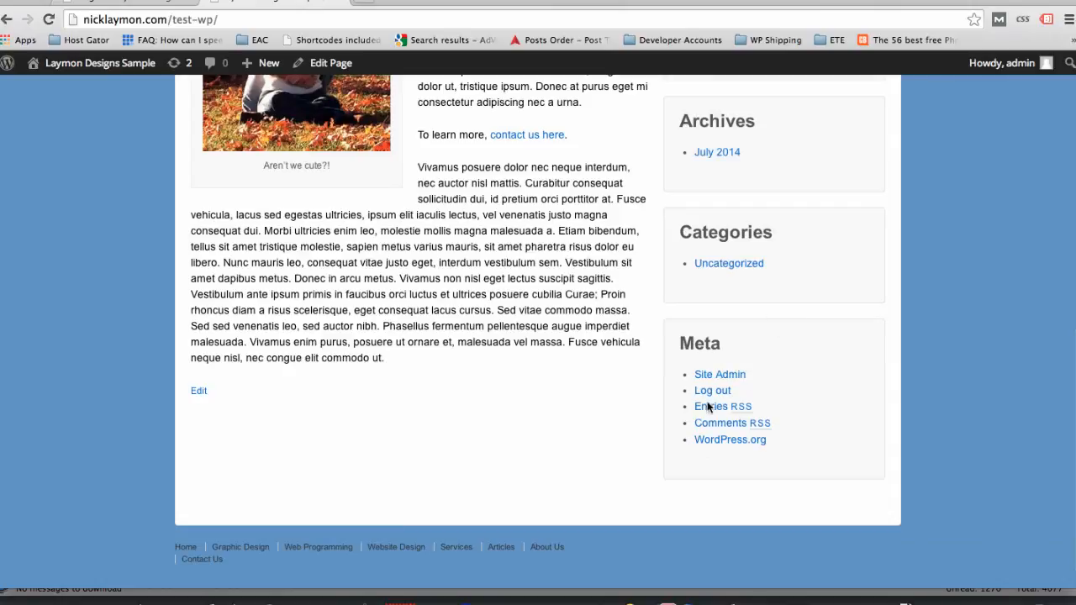
scroll(764, 276, "up", 4)
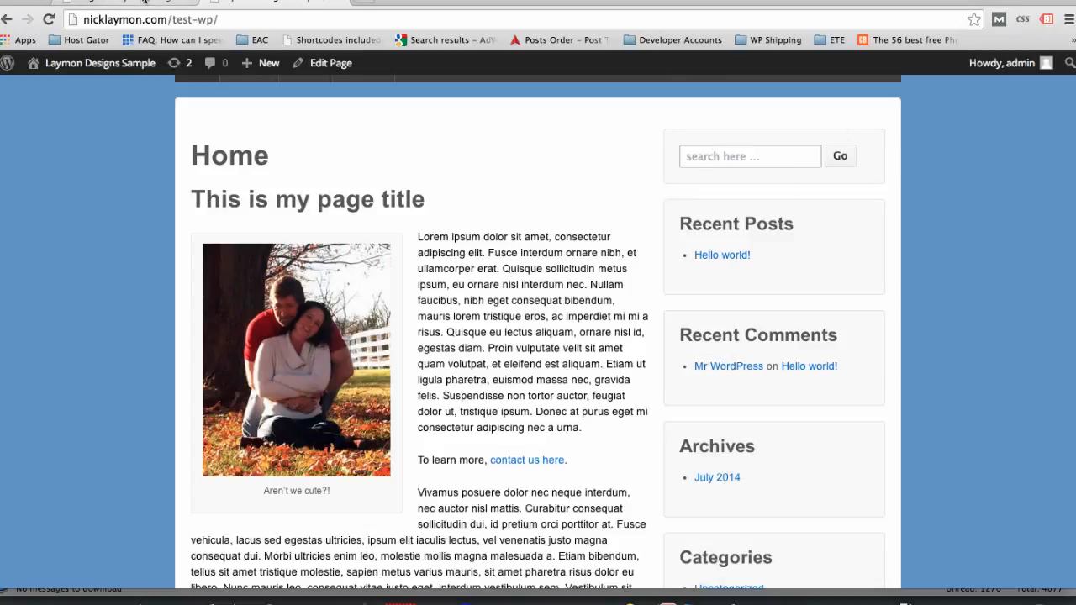
Step: Remove the Recent Posts, Recent Comments, Archives and Categories widgets from Main Sidebar
left_click(143, 3)
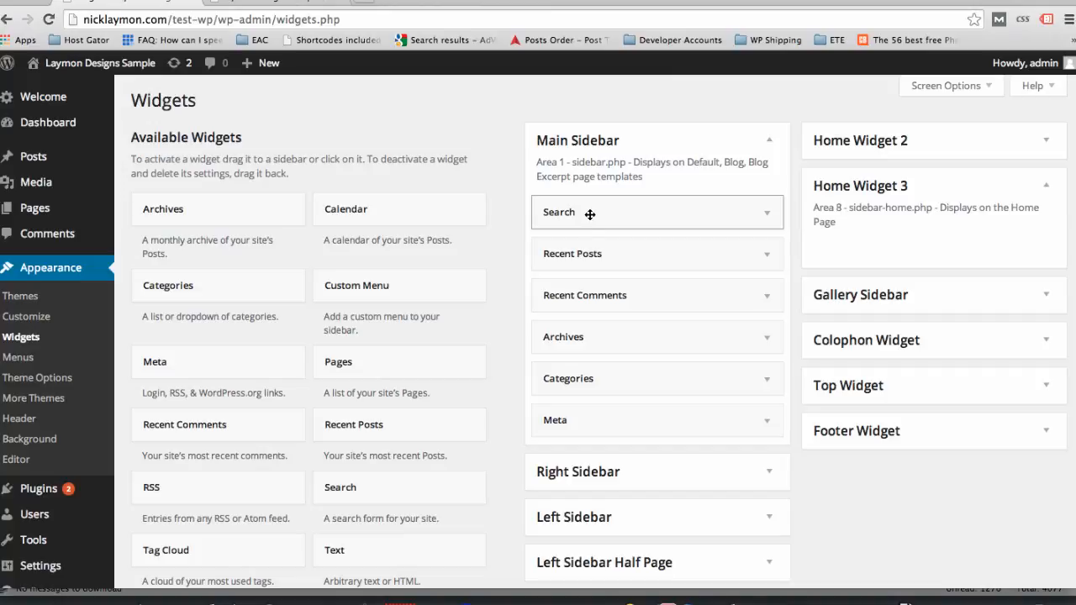
left_click_drag(590, 252, 353, 253)
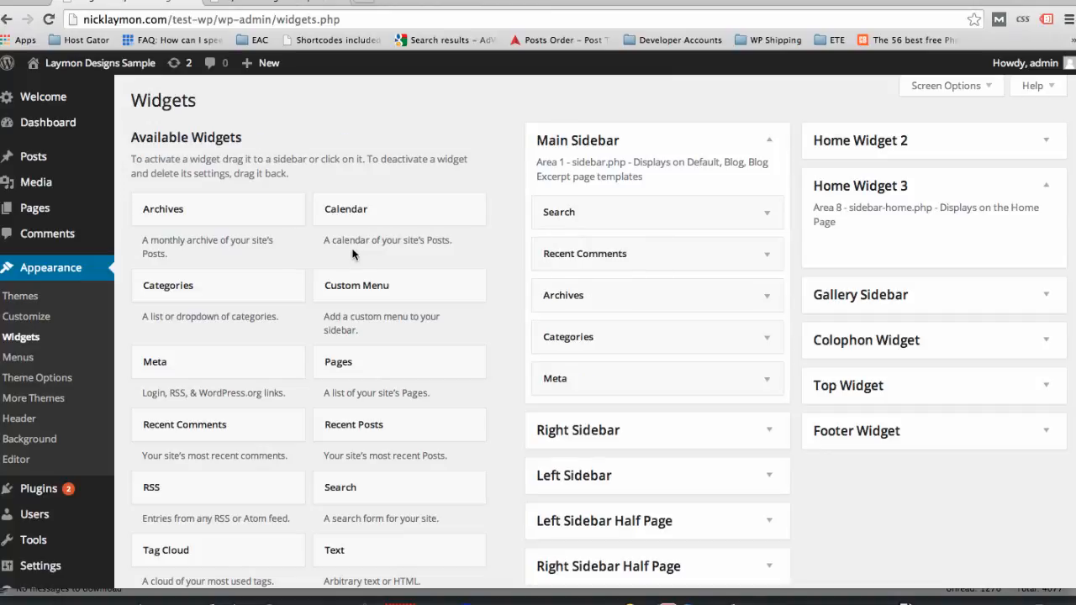
left_click_drag(582, 249, 243, 237)
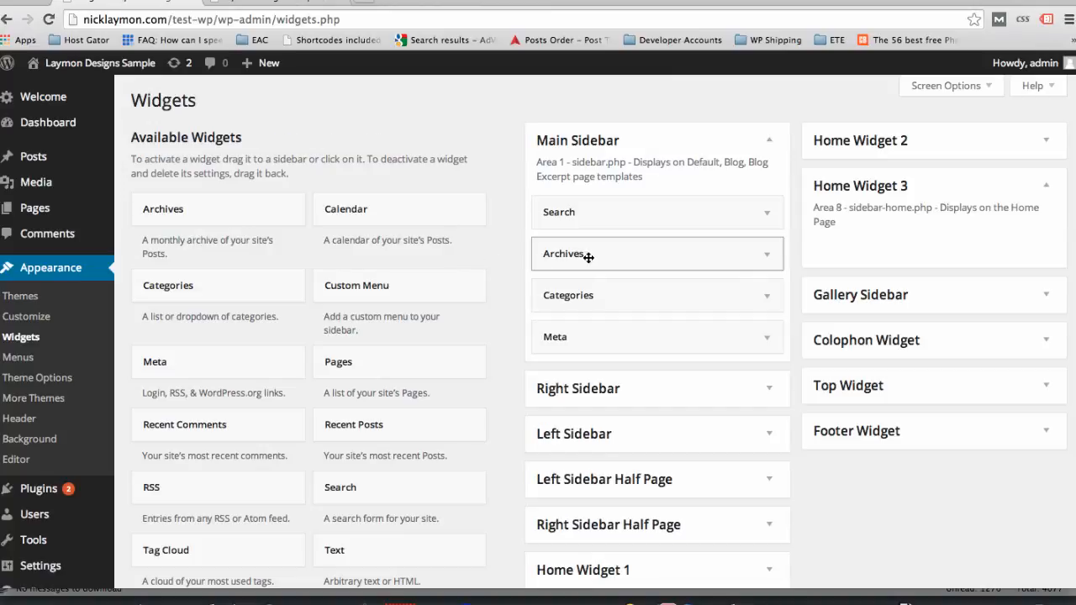
mouse_move(603, 258)
left_mouse_down()
mouse_move(577, 257)
mouse_move(613, 255)
left_mouse_up()
left_click_drag(608, 250, 282, 244)
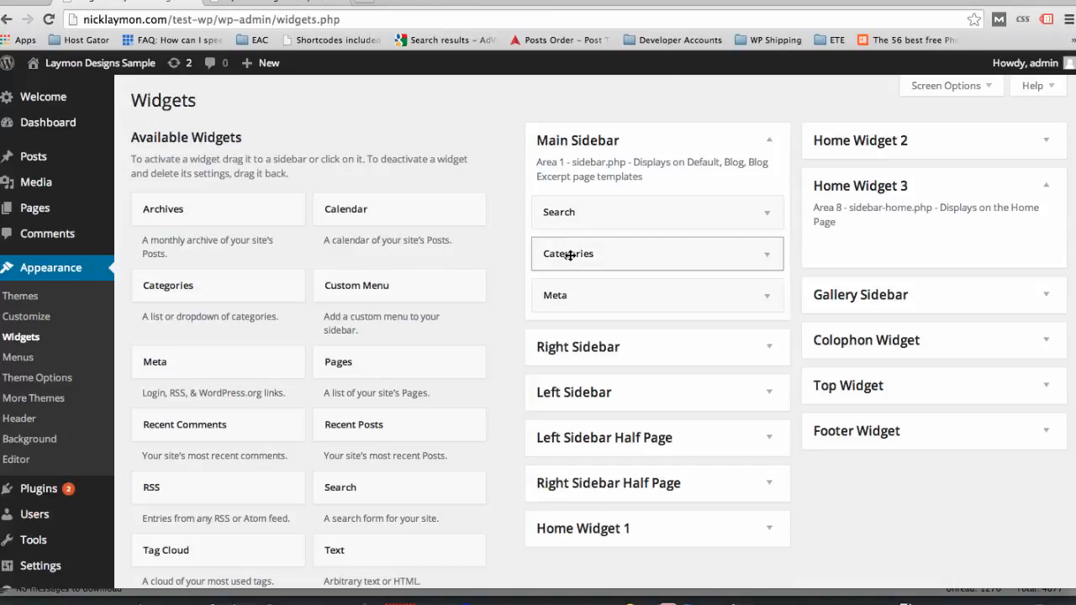
left_click_drag(568, 254, 258, 249)
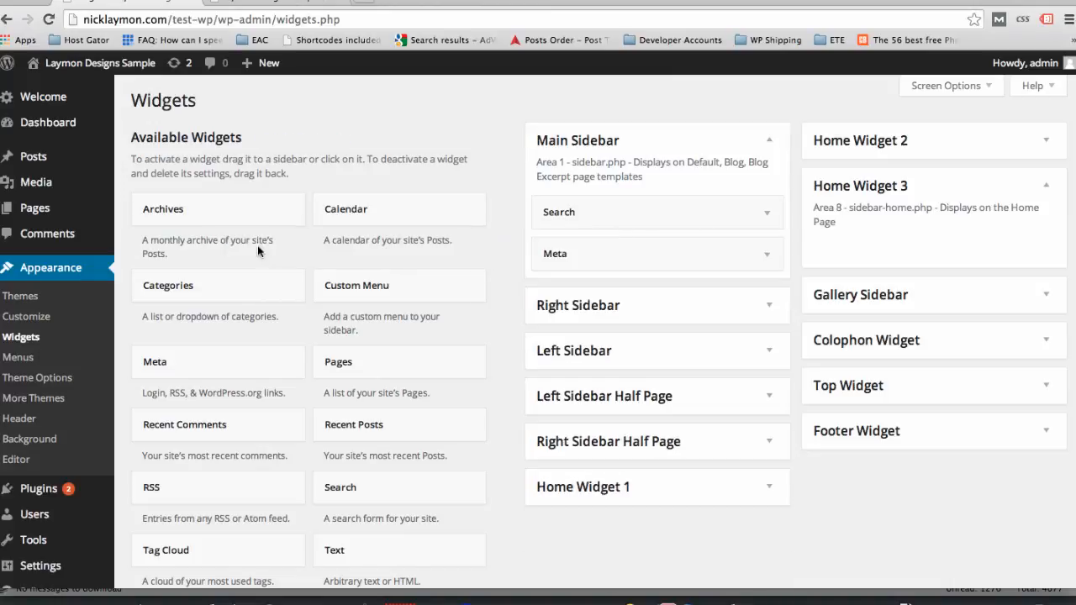
Step: Check the Meta block on the live home page and remove the Meta widget from Main Sidebar
left_click(554, 253)
left_click(261, 5)
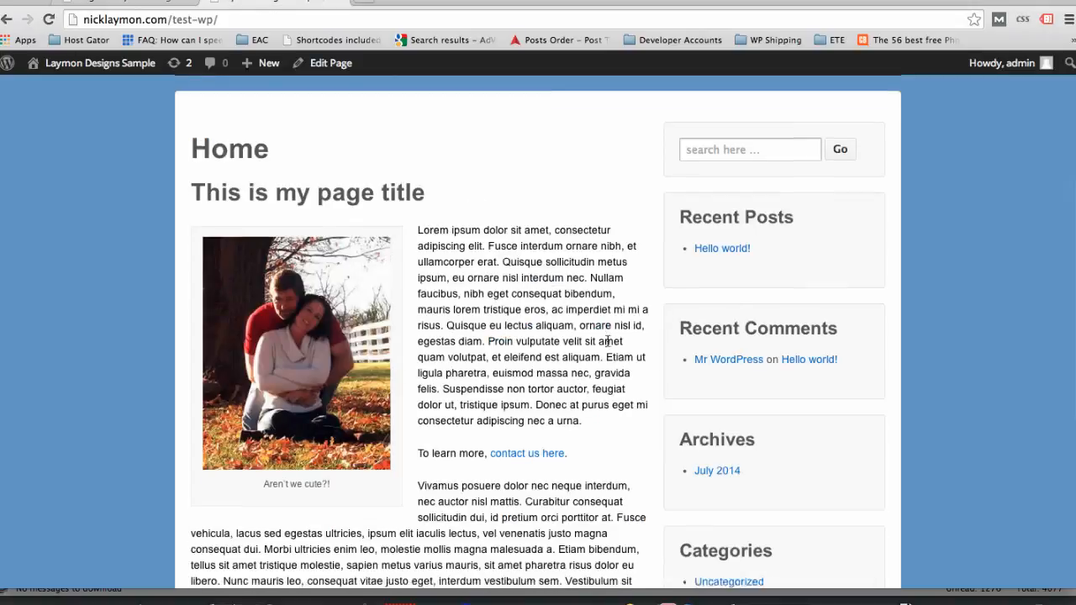
scroll(776, 341, "down", 5)
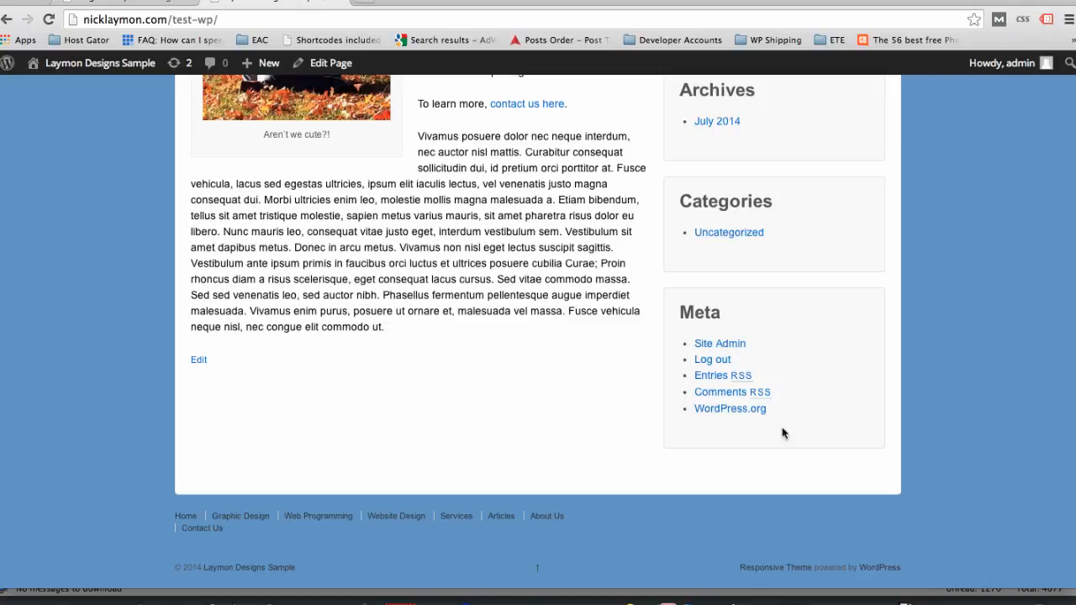
left_click(162, 3)
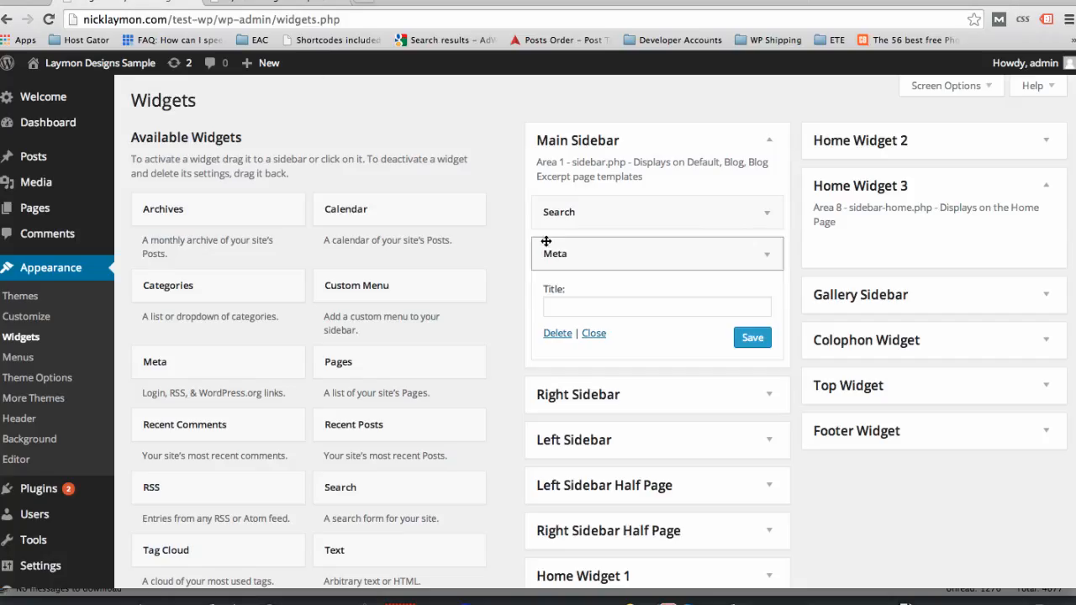
left_click_drag(626, 259, 343, 248)
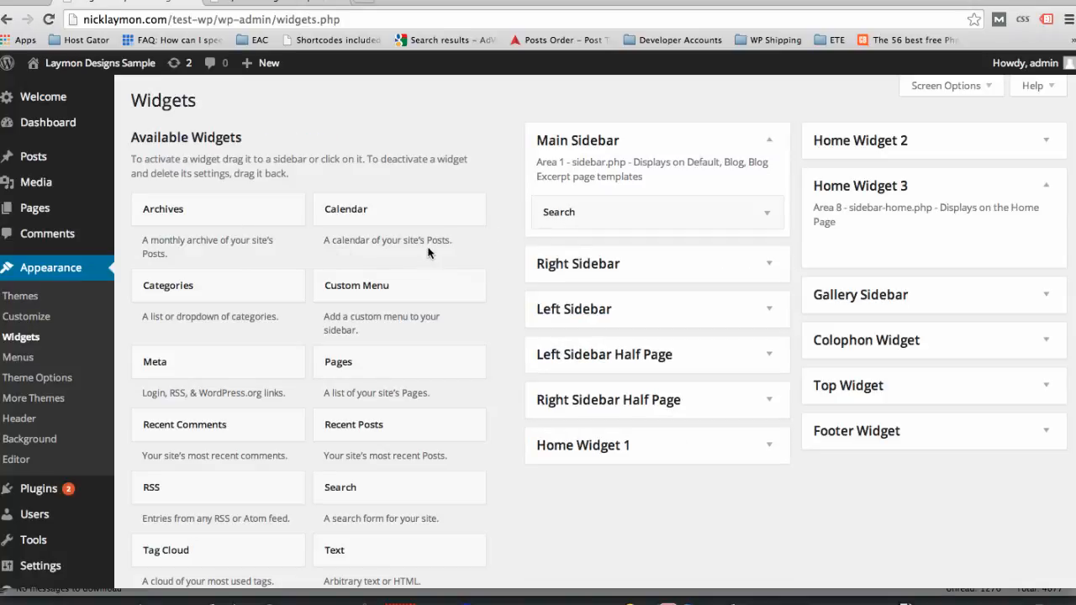
left_click(766, 214)
left_click(766, 215)
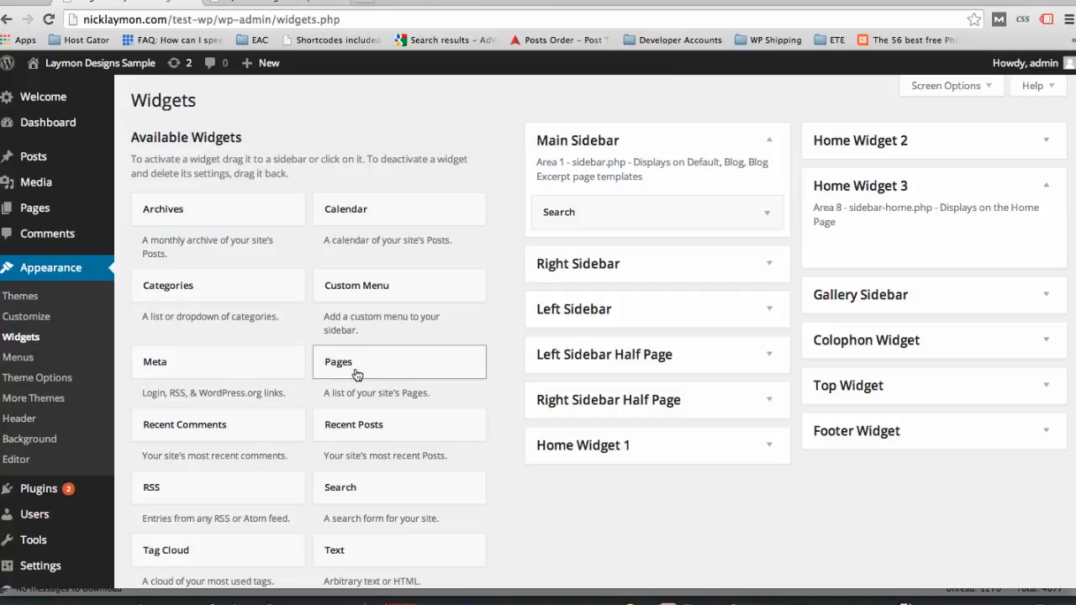
Step: Add a Pages widget below Search in Main Sidebar, title it Sample and save it
left_click_drag(356, 374, 583, 254)
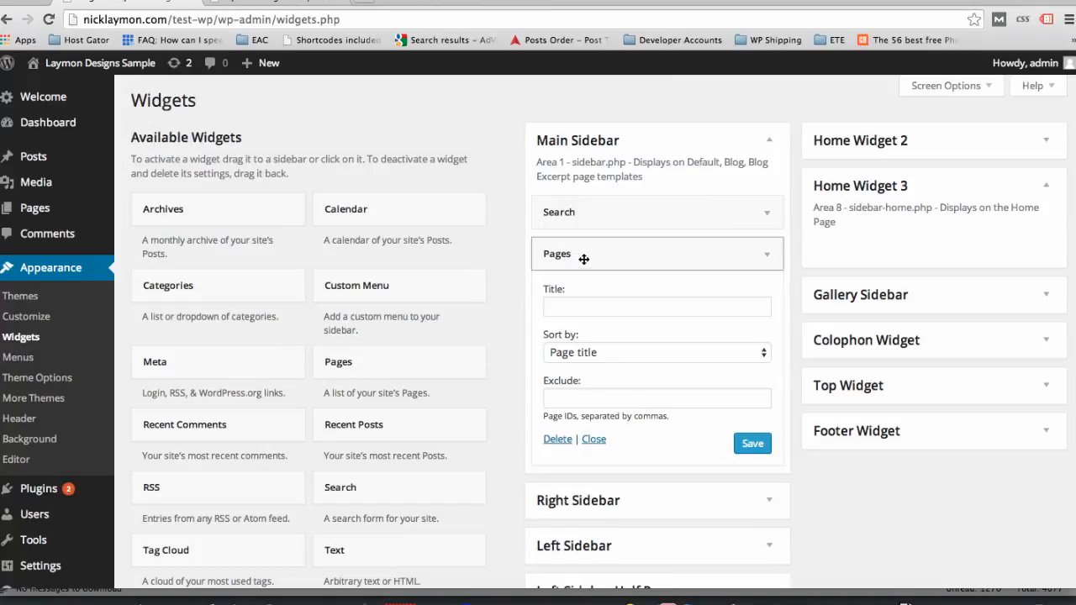
left_click(581, 308)
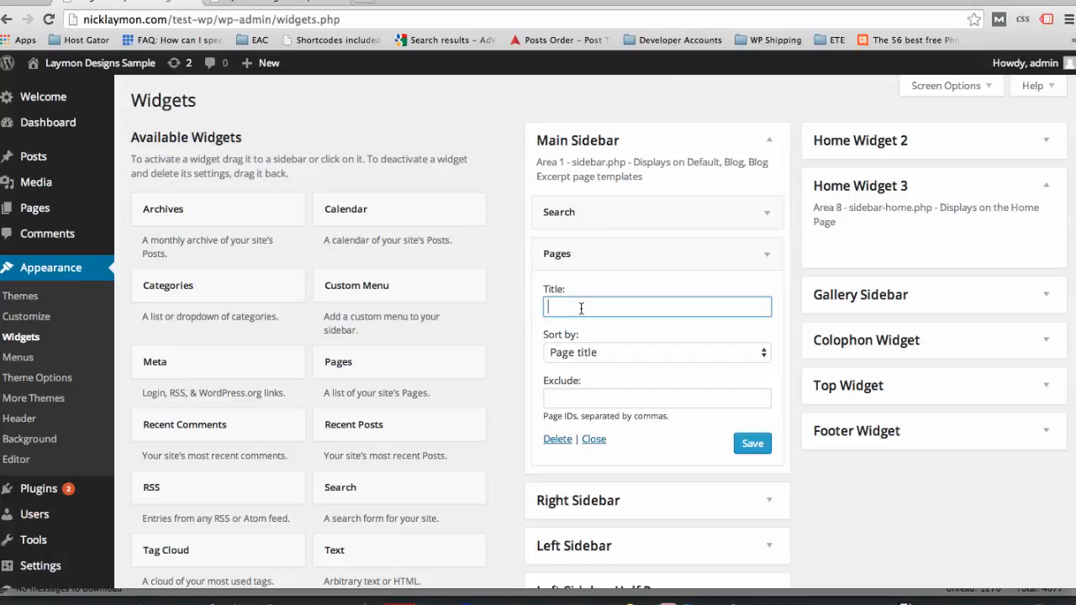
type("Sample")
left_click(752, 443)
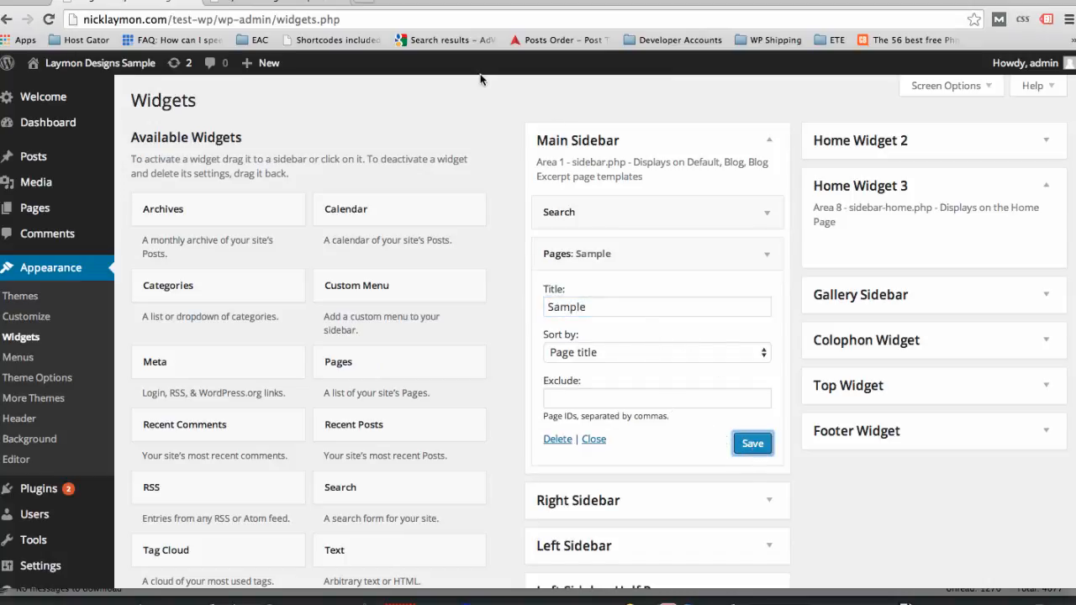
Step: Reload the live home page and inspect the search box and Sample page list in its sidebar
left_click(285, 5)
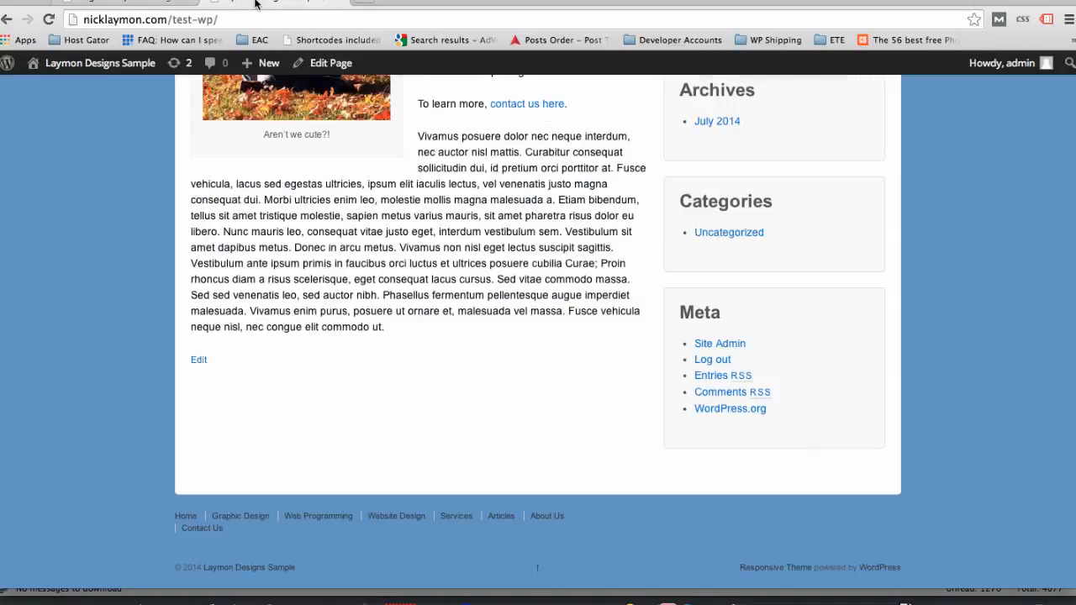
left_click(48, 18)
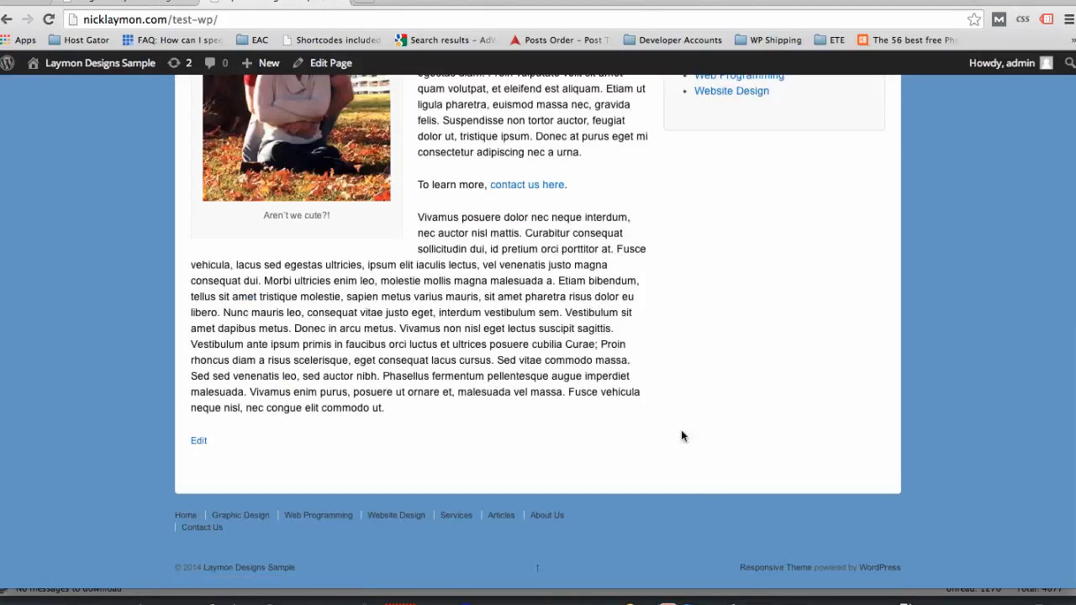
scroll(680, 435, "up", 10)
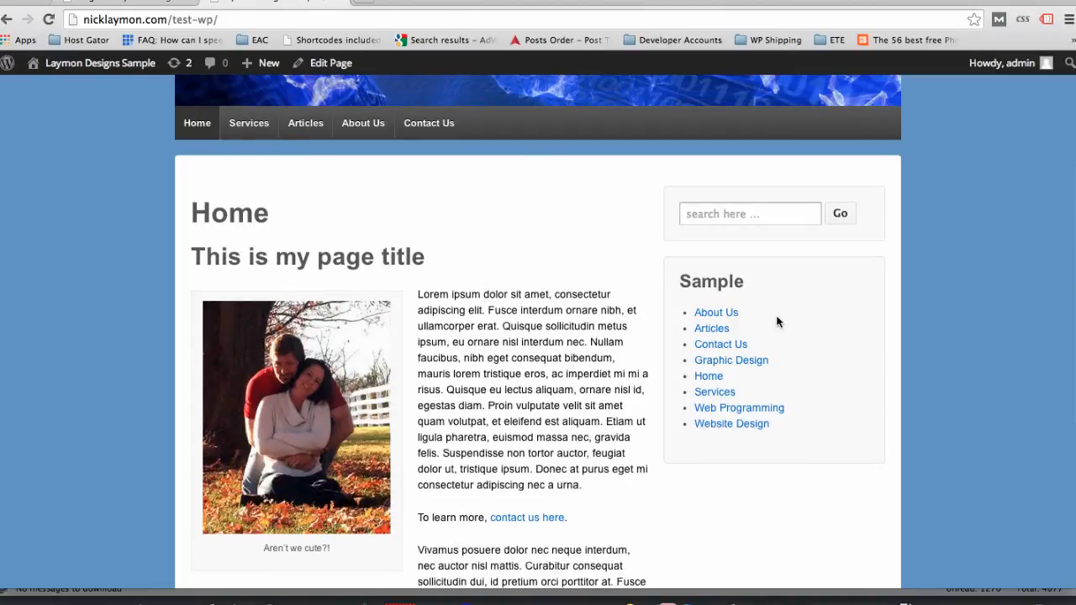
left_click(793, 213)
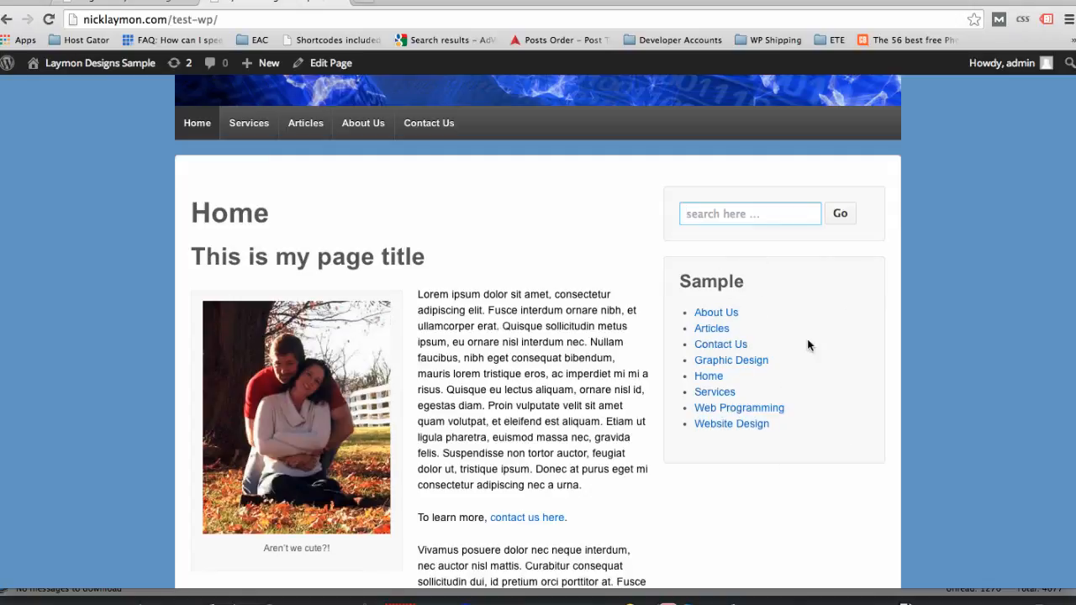
Step: Remove the Pages widget titled Sample from Main Sidebar
left_click(156, 3)
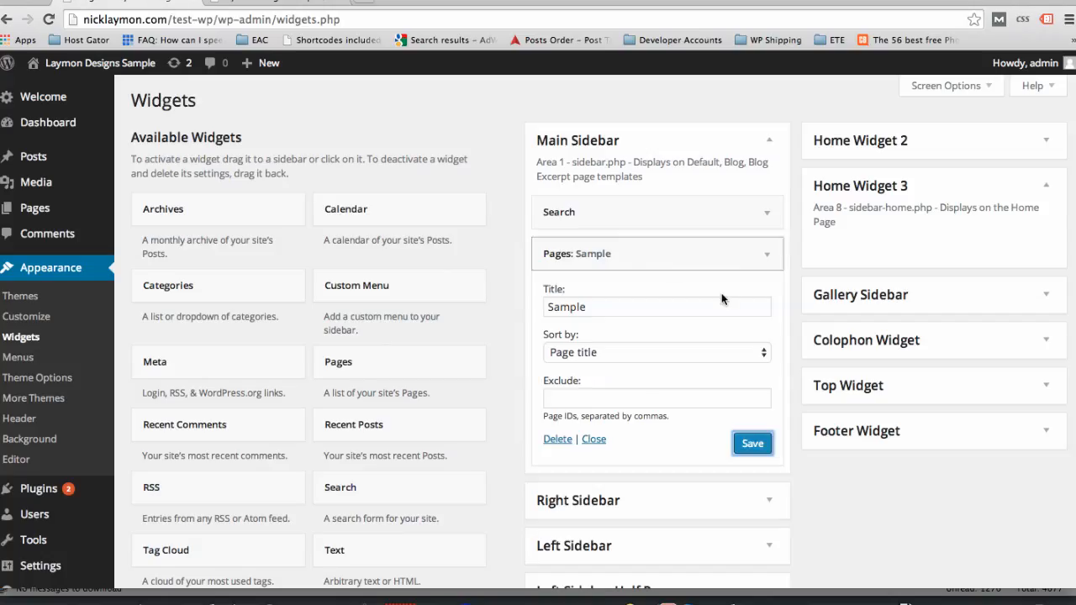
left_click_drag(619, 253, 347, 245)
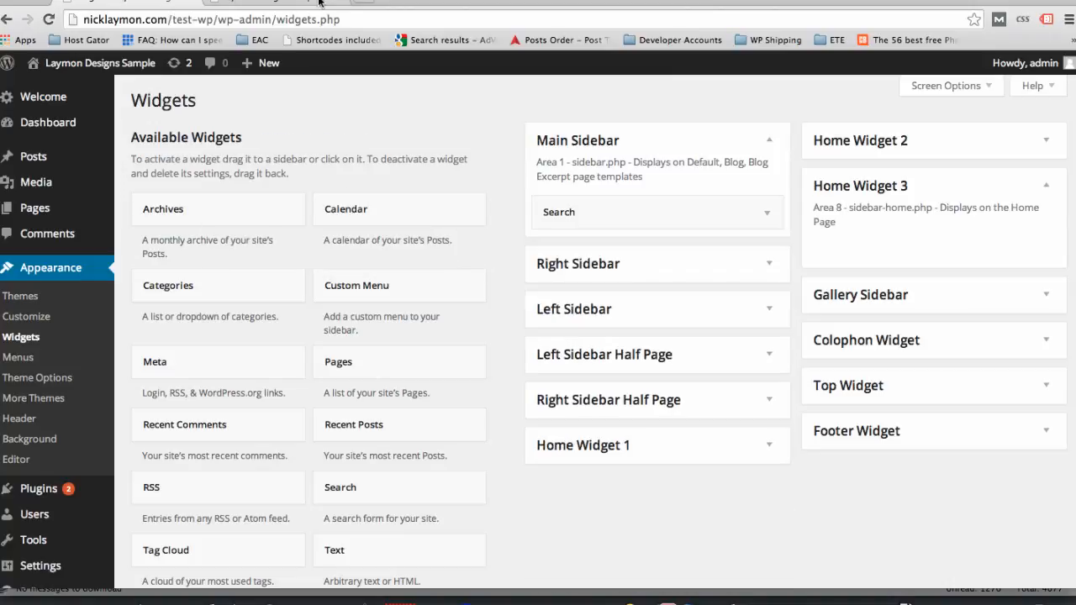
Step: Review the live home page's menu and sidebar against the available widgets, returning to the widget management page
left_click(295, 4)
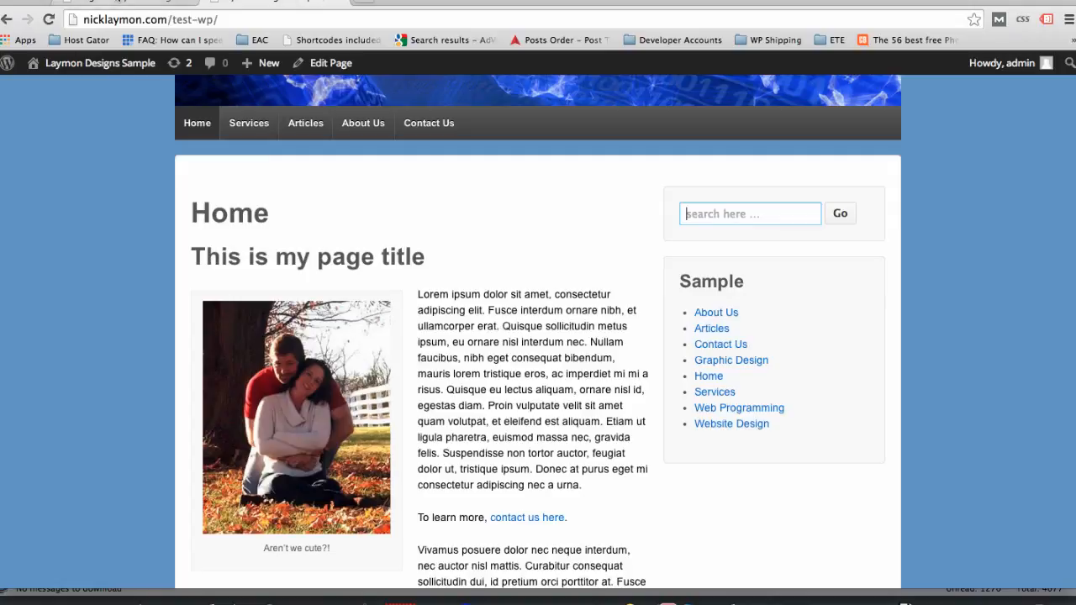
left_click(156, 2)
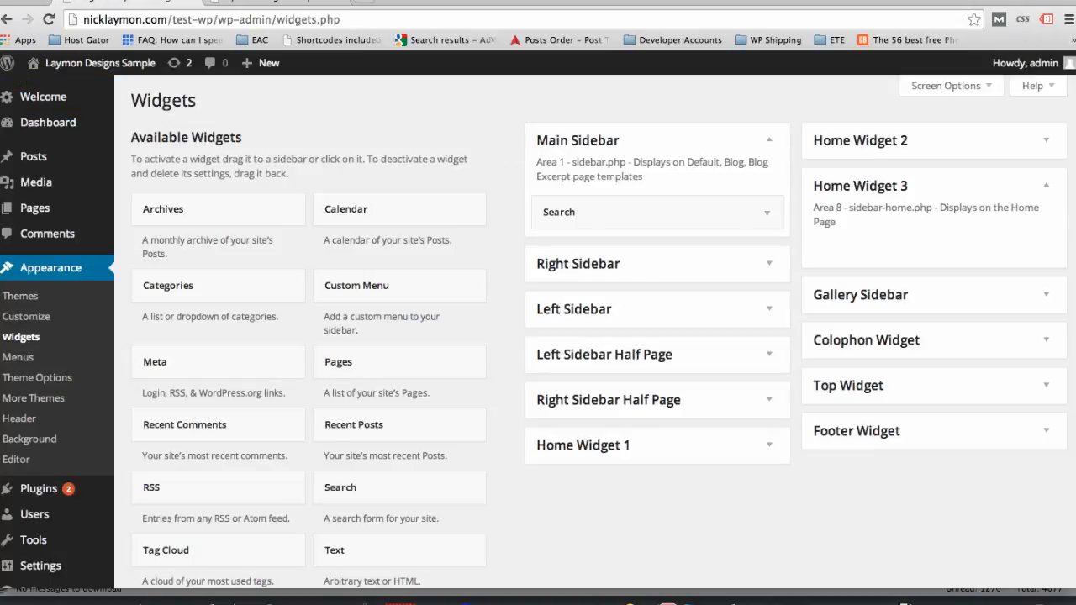
left_click(277, 3)
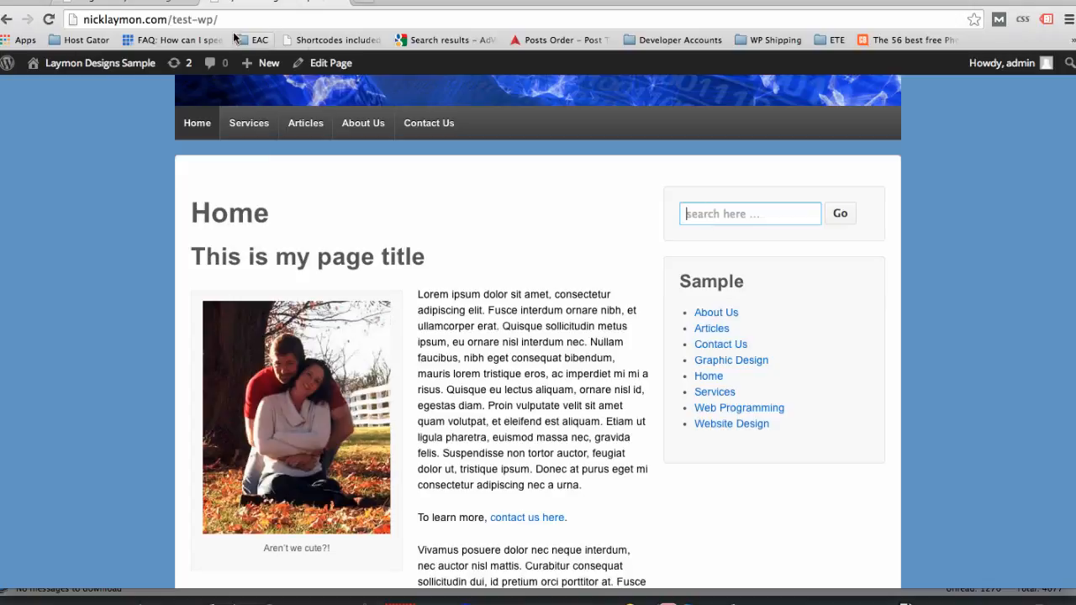
left_click(135, 6)
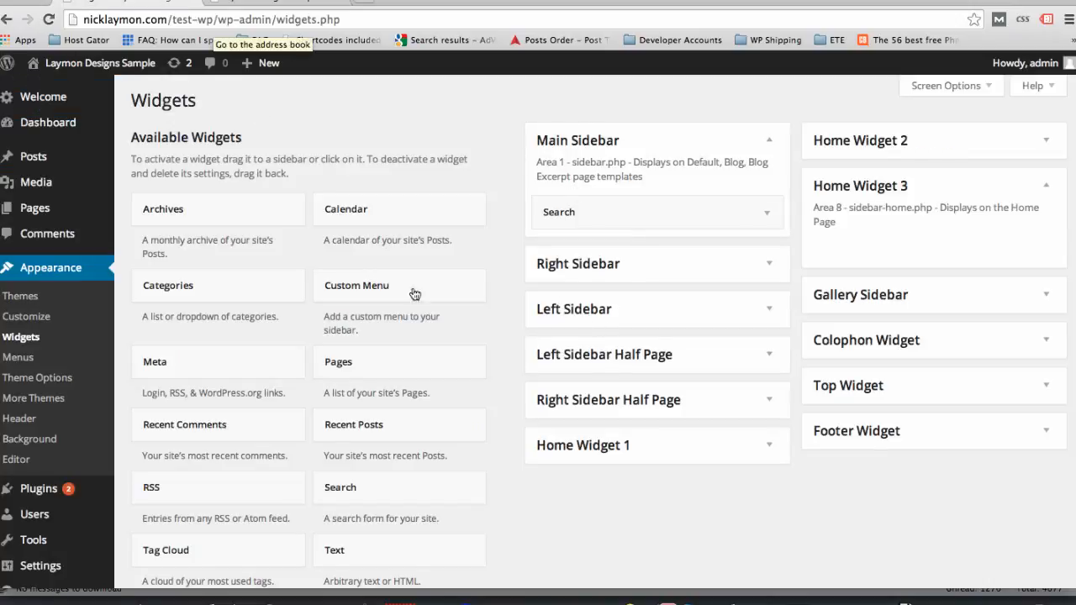
Step: Add a Text widget below Search in Main Sidebar containing "Where you can any text." and "Any text that you want." on separate lines, and save it
scroll(372, 353, "down", 3)
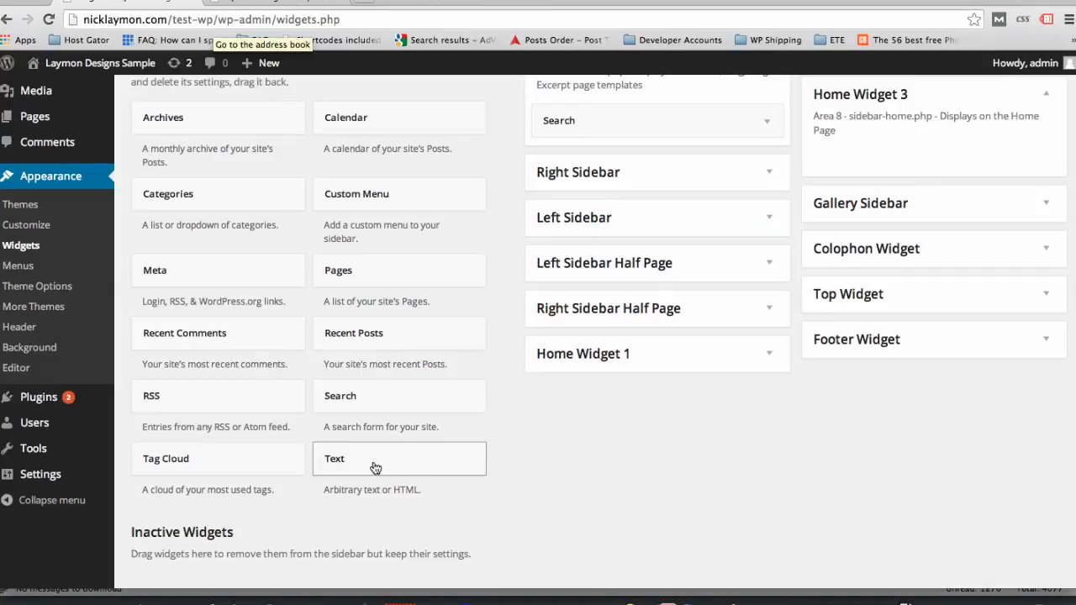
left_click_drag(372, 467, 609, 157)
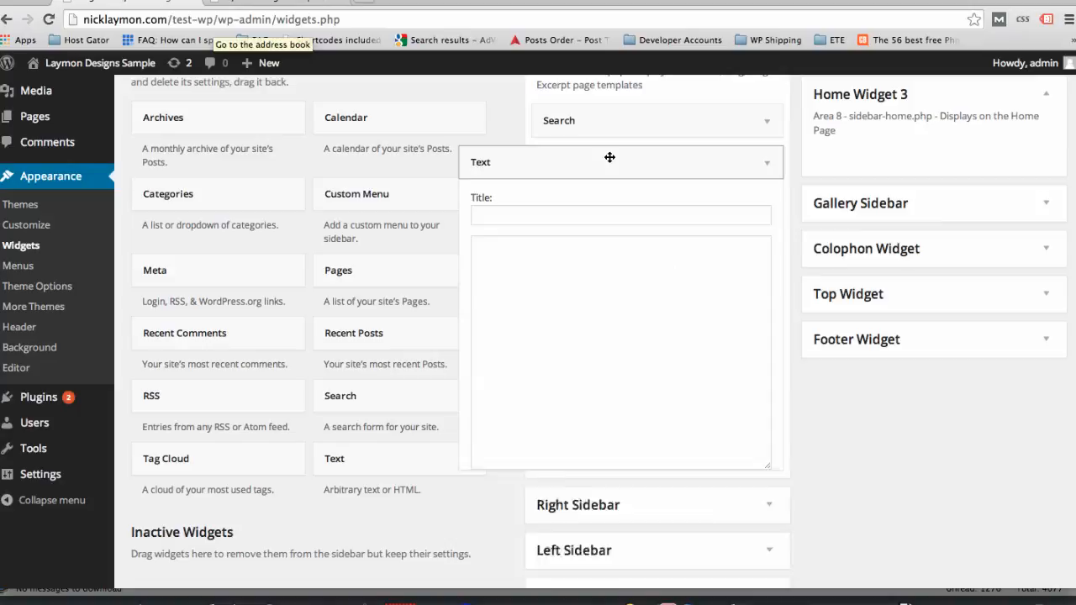
left_click(591, 282)
type("Where")
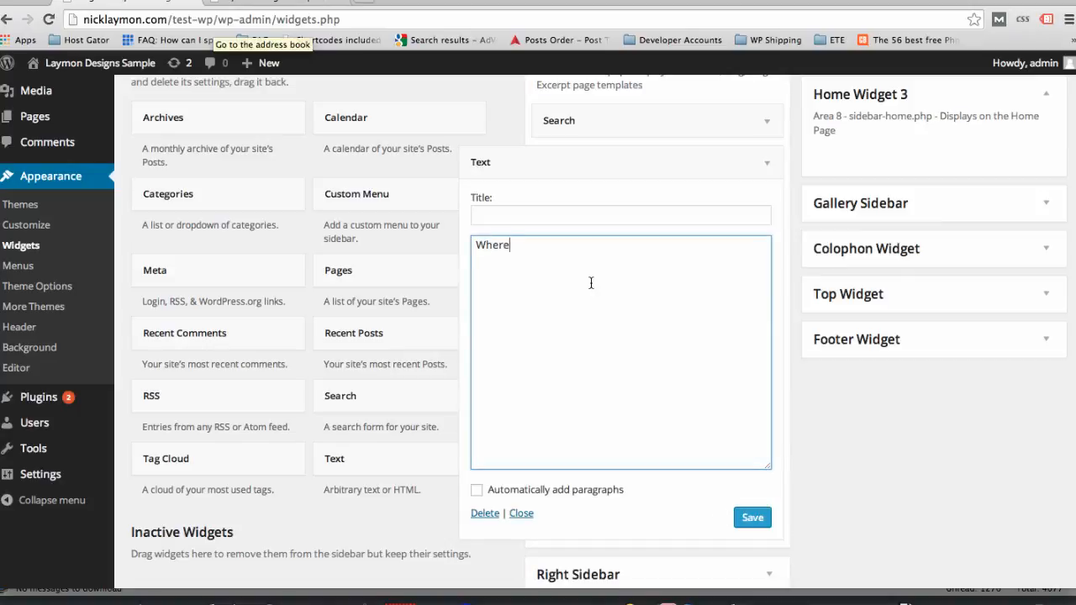
type(" you can any text.")
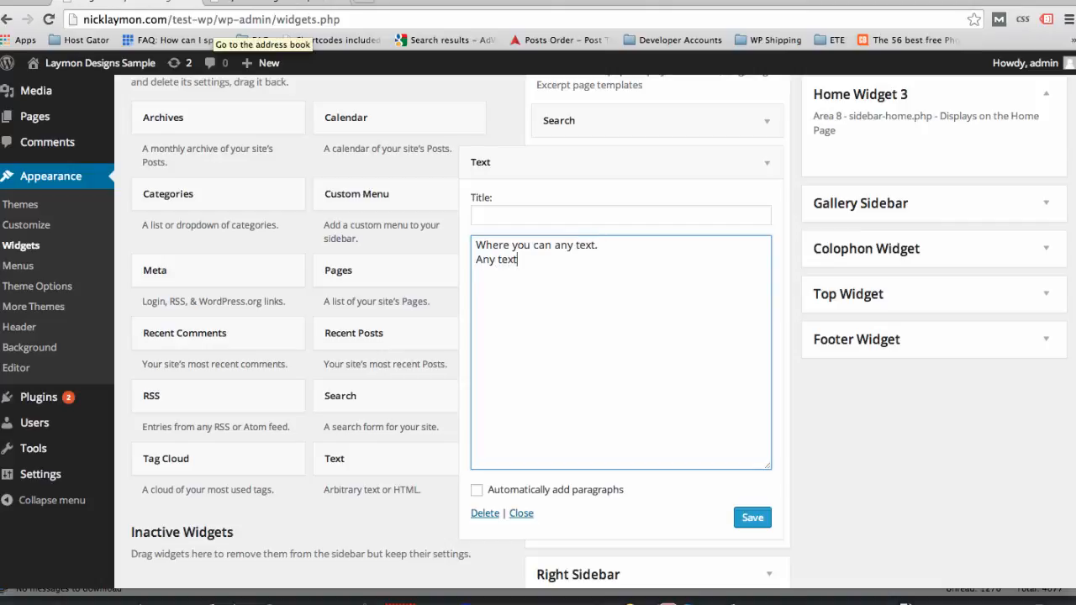
type("that you want.")
left_click(752, 518)
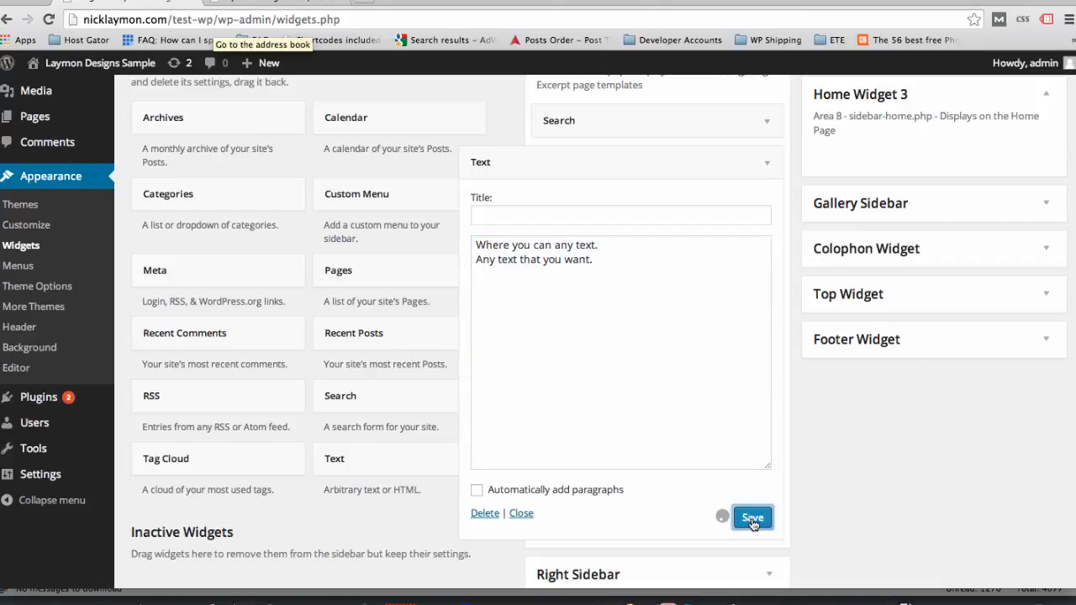
Step: Title the new Text widget in Main Sidebar "Sample Text Area" and save it
left_click(544, 214)
type("Sam")
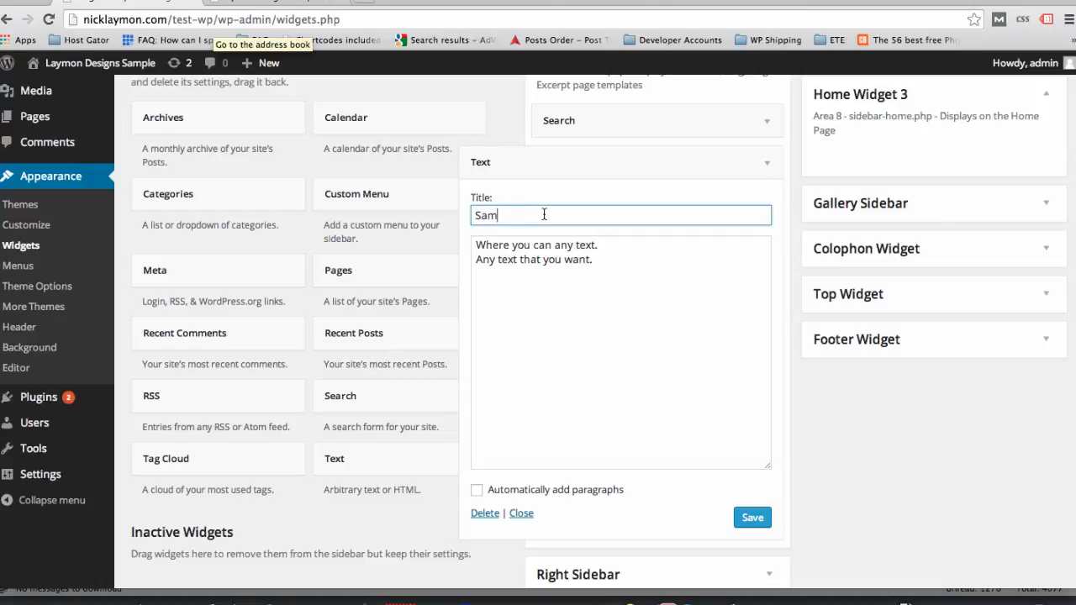
type("ple Text Area")
left_click(753, 517)
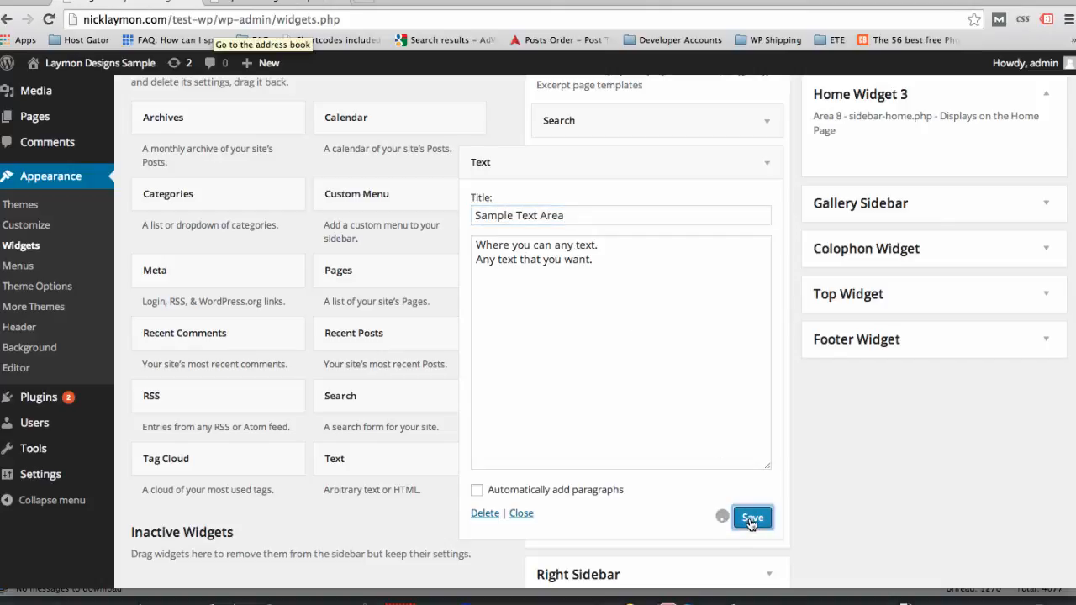
Step: Reload the live home page, inspect how the text widget's two lines display in the sidebar, and return to the widget management page
left_click(283, 5)
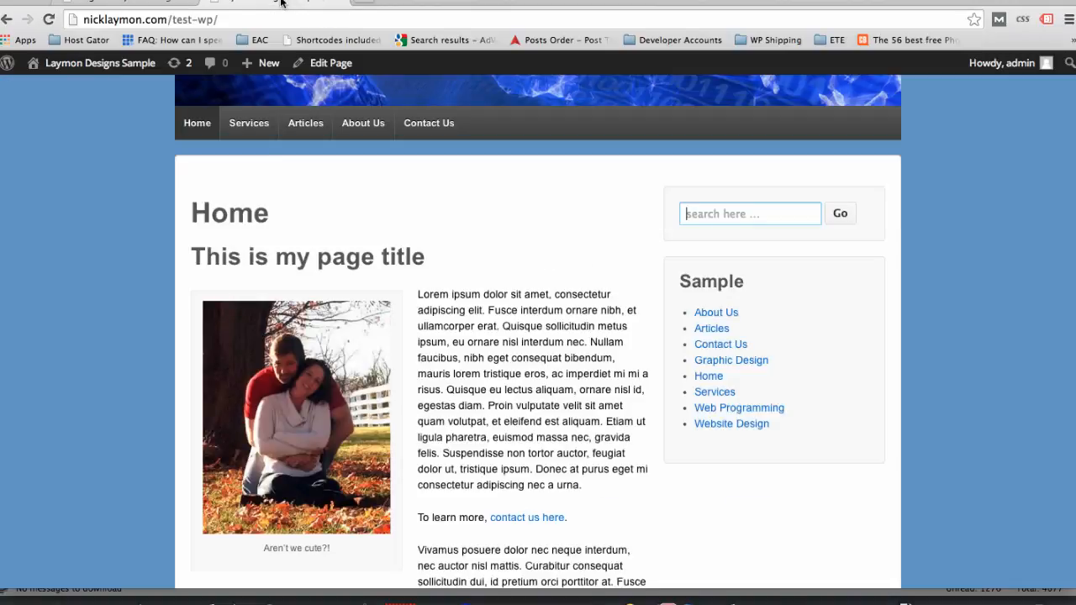
left_click(48, 21)
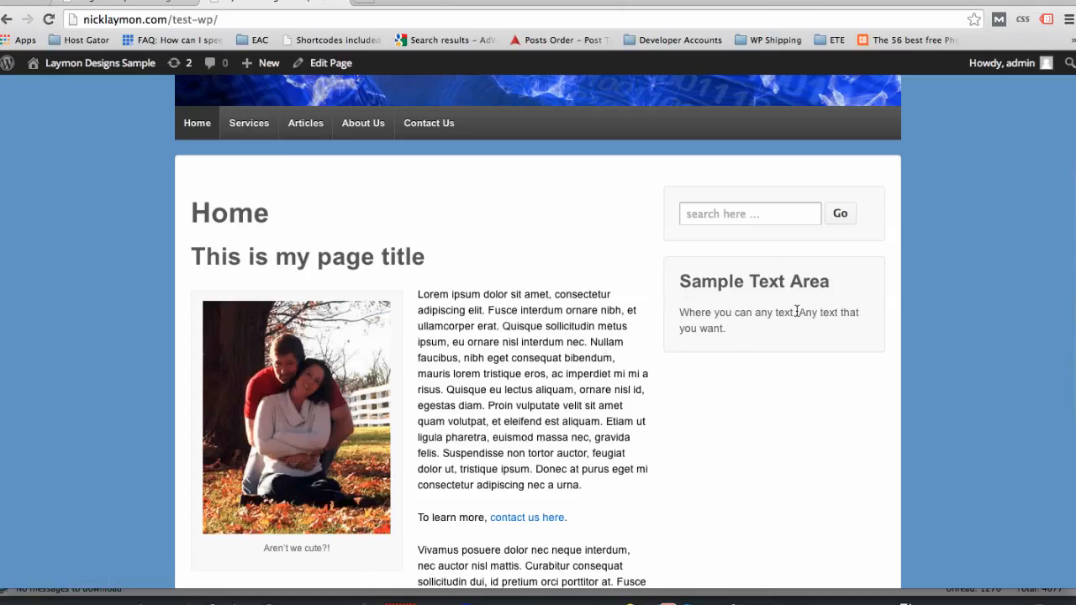
left_click_drag(797, 312, 824, 327)
left_click(823, 325)
left_click(166, 4)
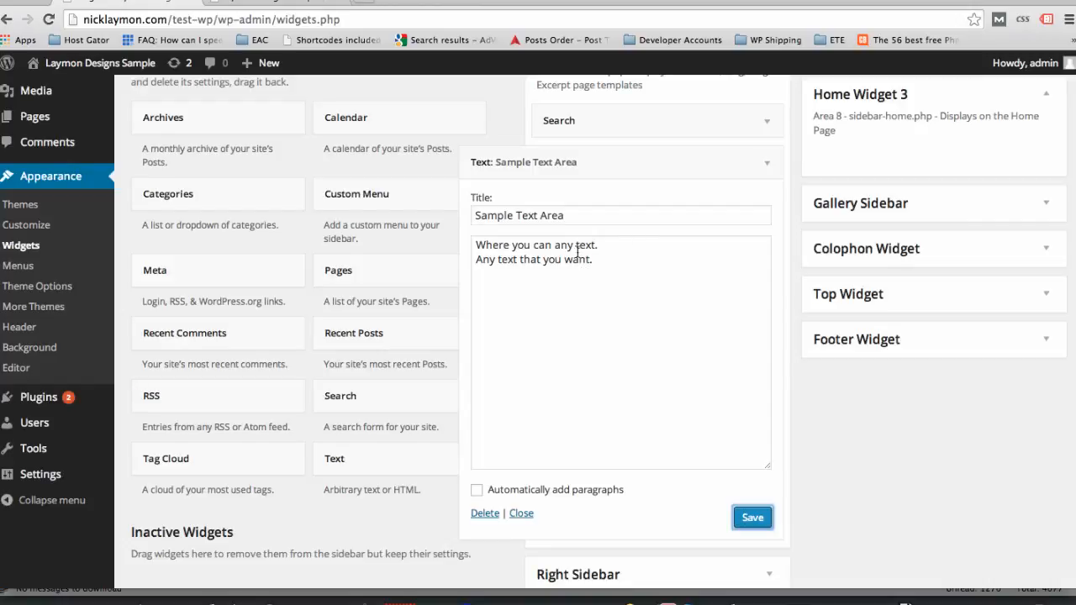
Step: Enable automatic paragraphs for the Sample Text Area widget, save it, and check its line breaks on the reloaded live home page
left_click(477, 492)
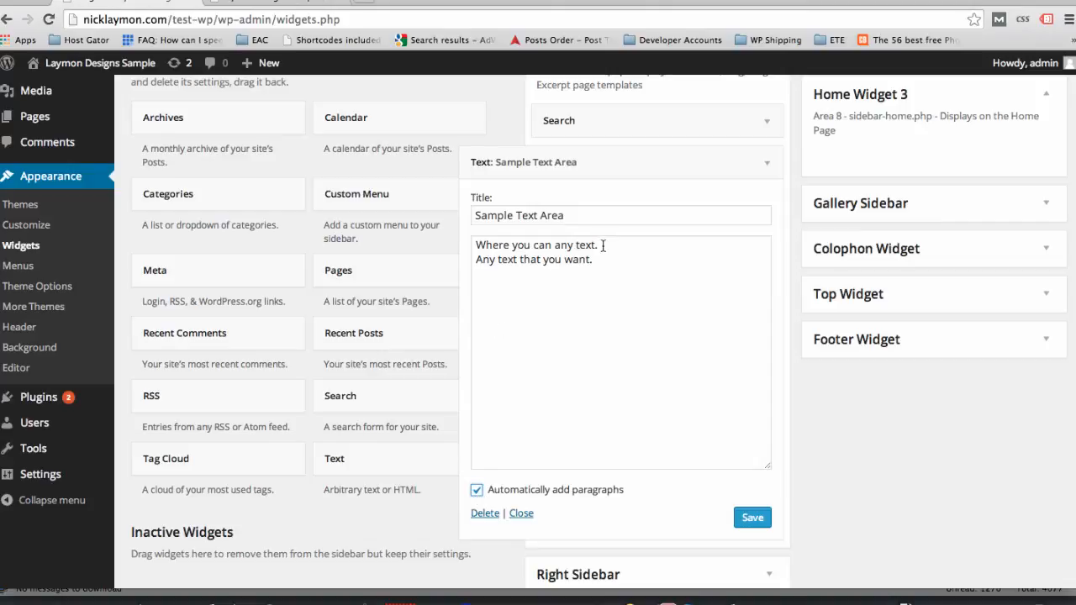
left_click(759, 518)
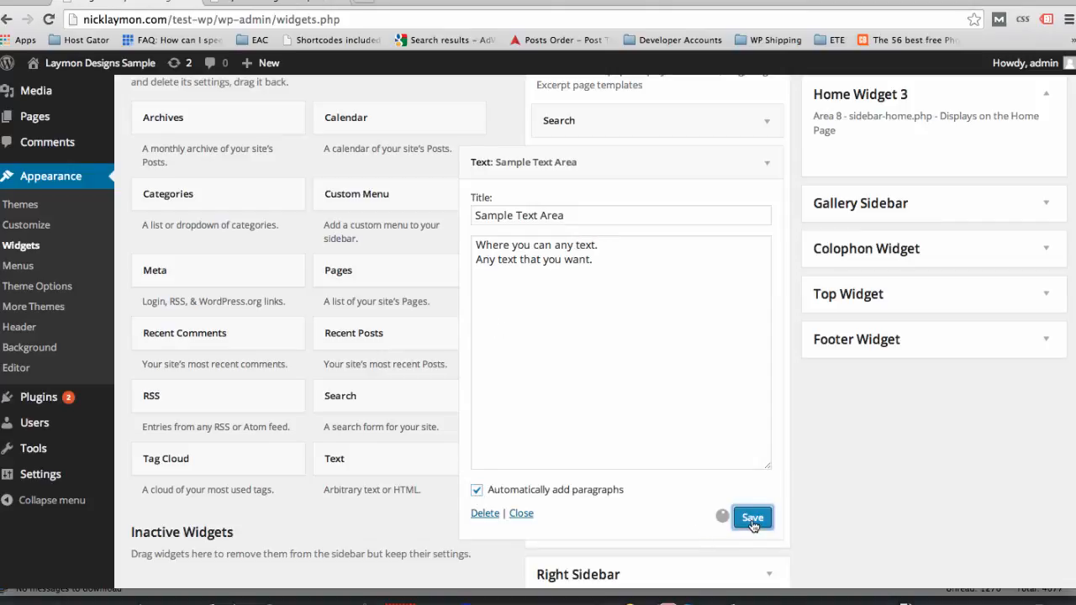
left_click(288, 5)
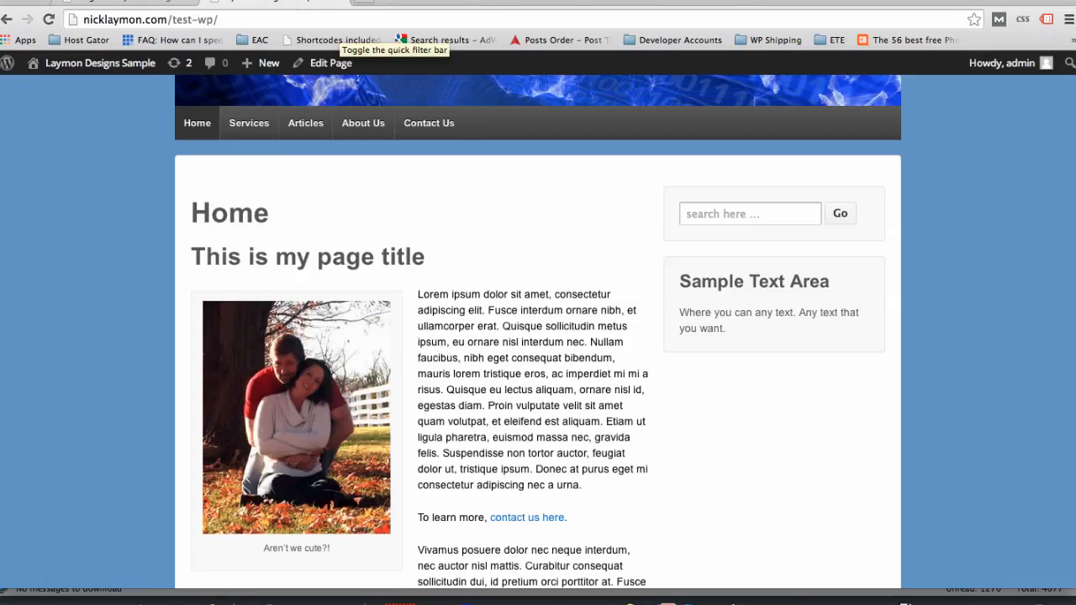
key("super+r")
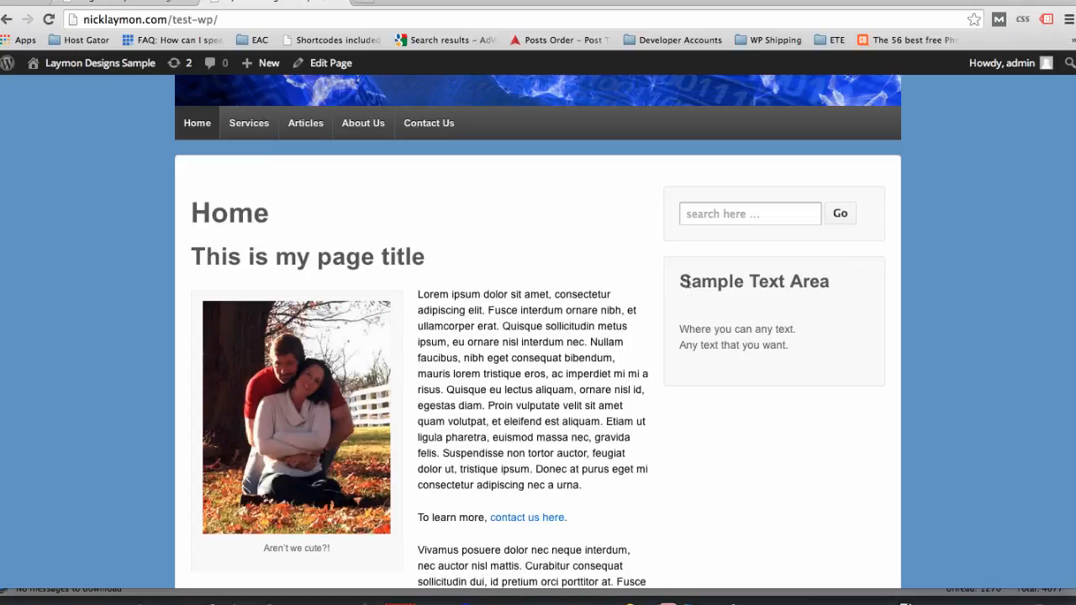
left_click_drag(686, 283, 795, 283)
left_click(857, 275)
left_click(122, 4)
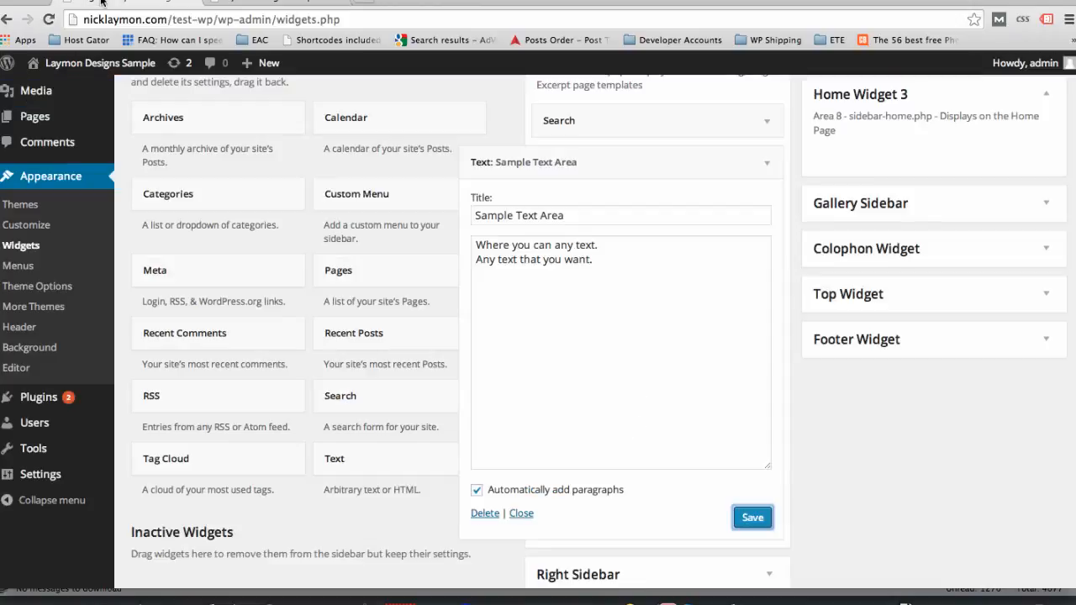
left_click(767, 163)
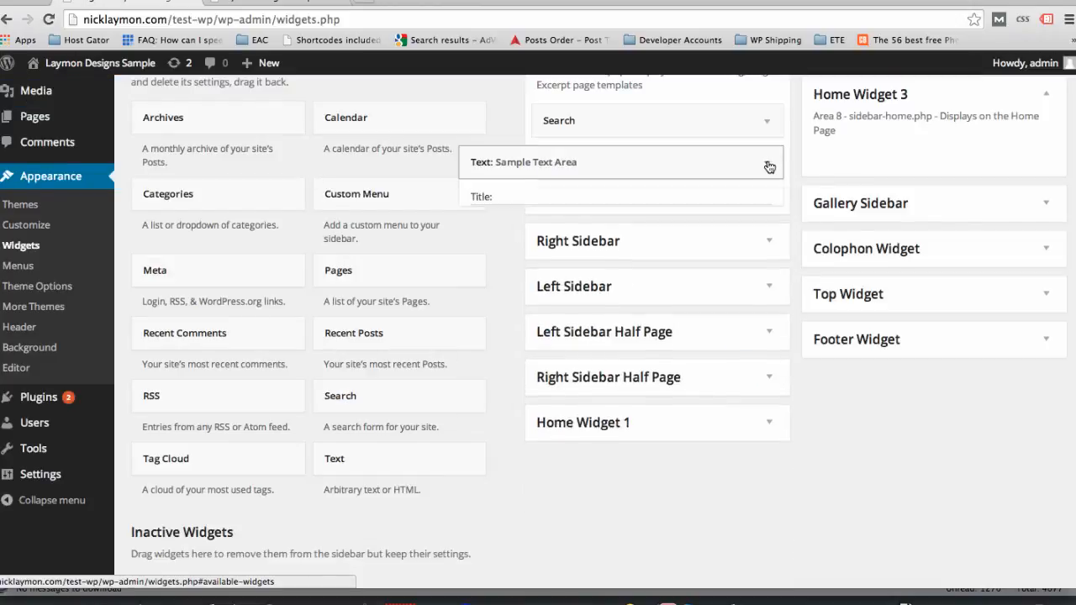
scroll(746, 158, "up", 3)
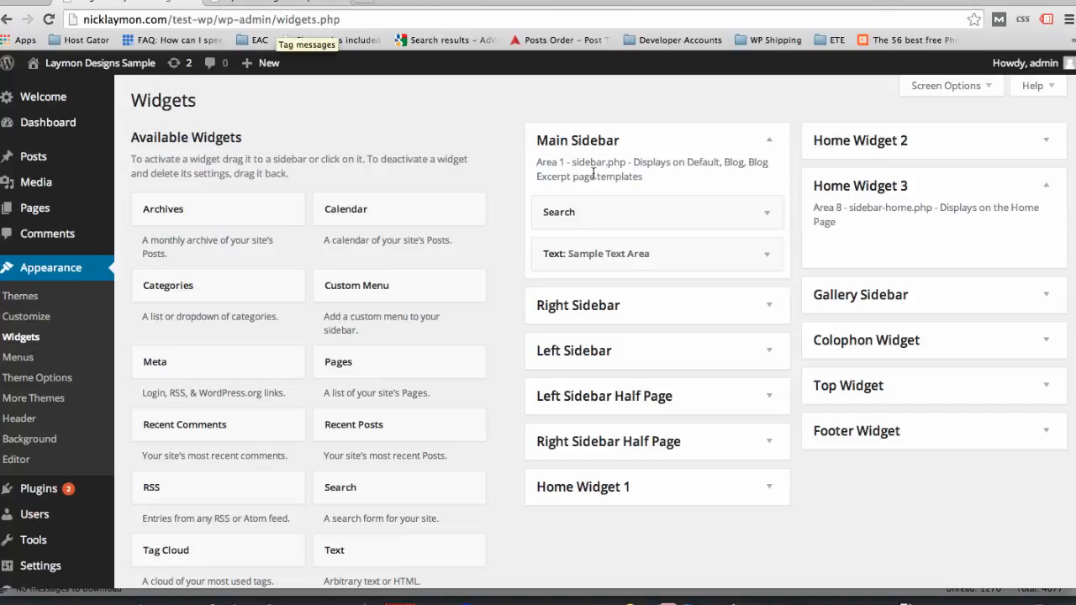
left_click(610, 258)
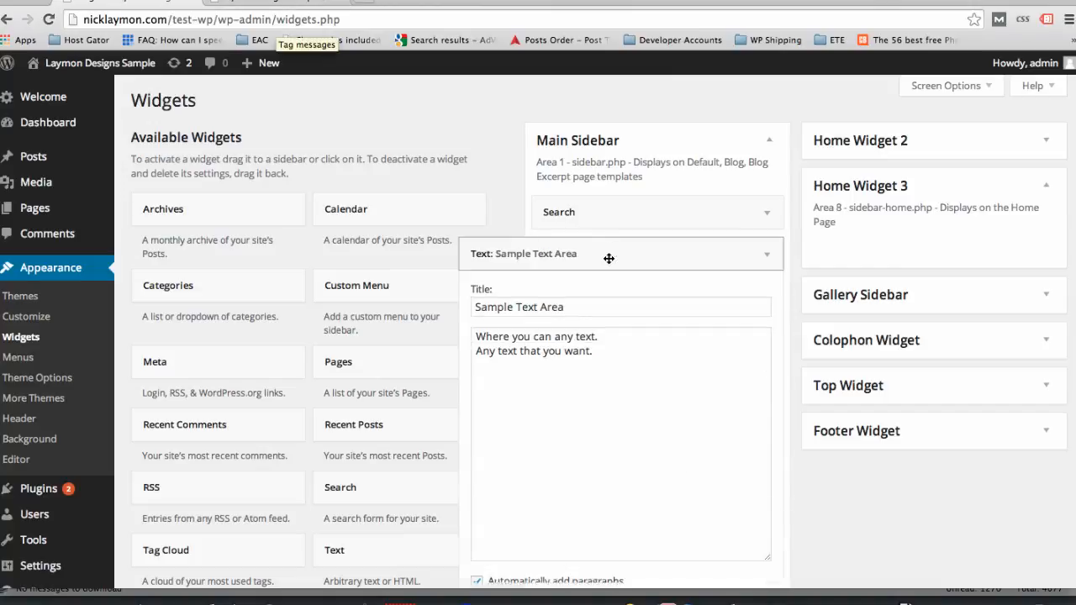
left_click(635, 369)
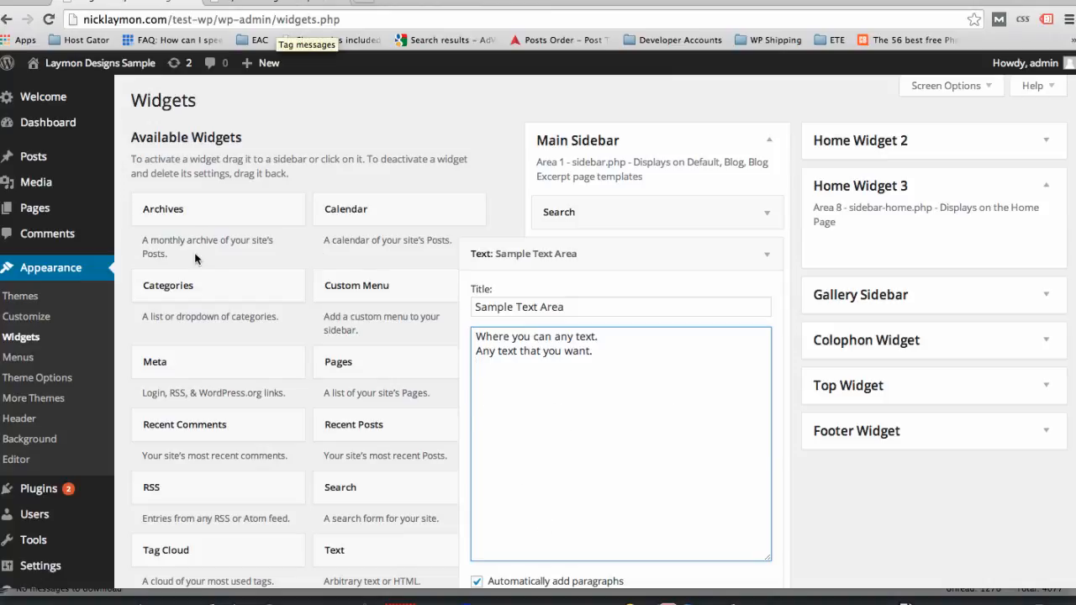
Step: Open the Home page for editing and delete all of its content in the HTML text view
left_click(43, 209)
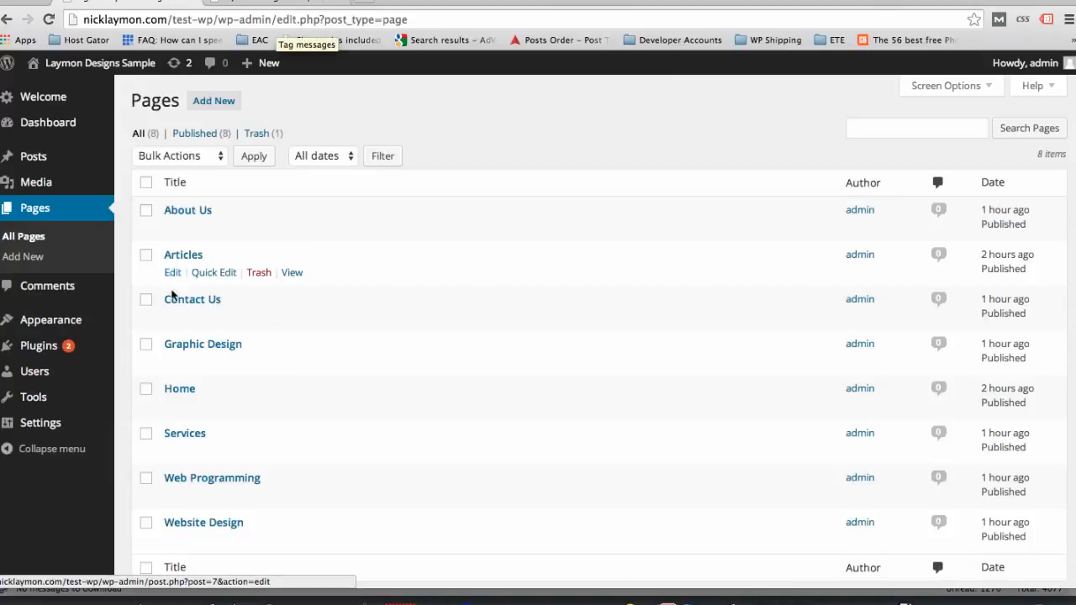
left_click(171, 409)
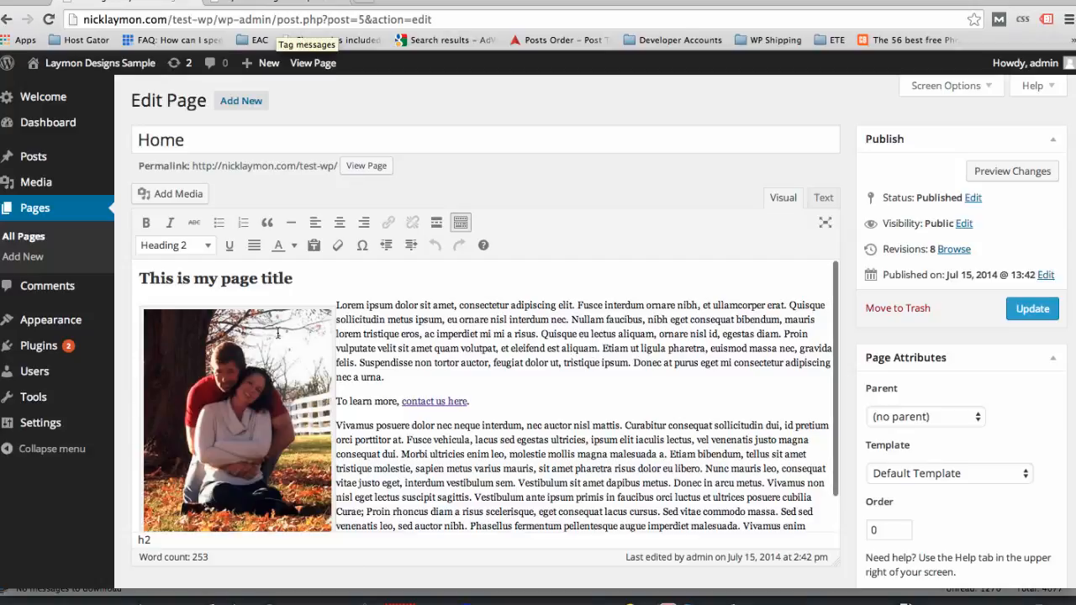
left_click(227, 380)
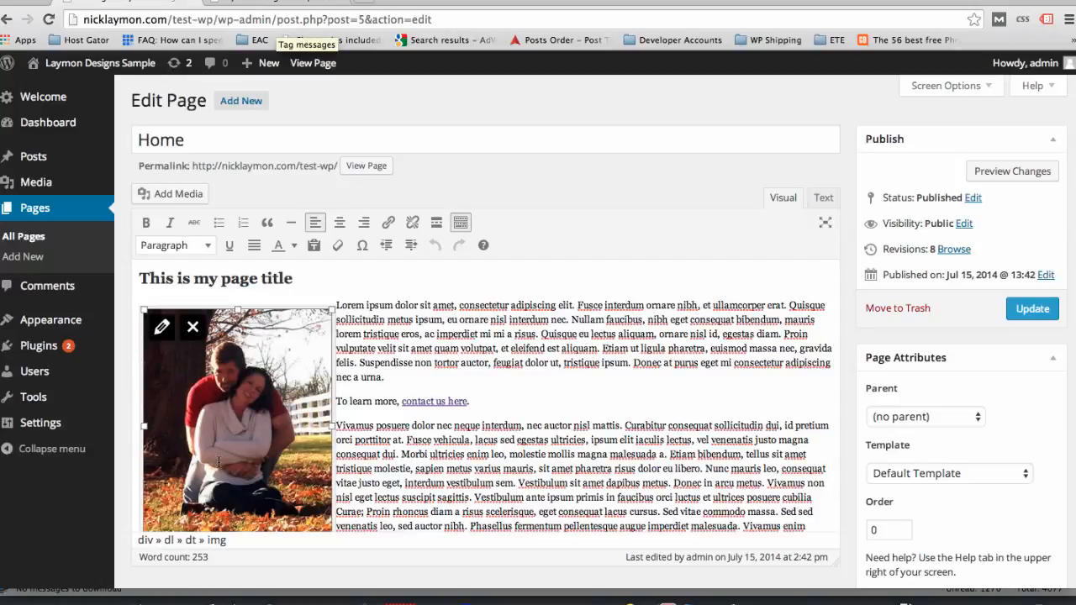
left_click(820, 200)
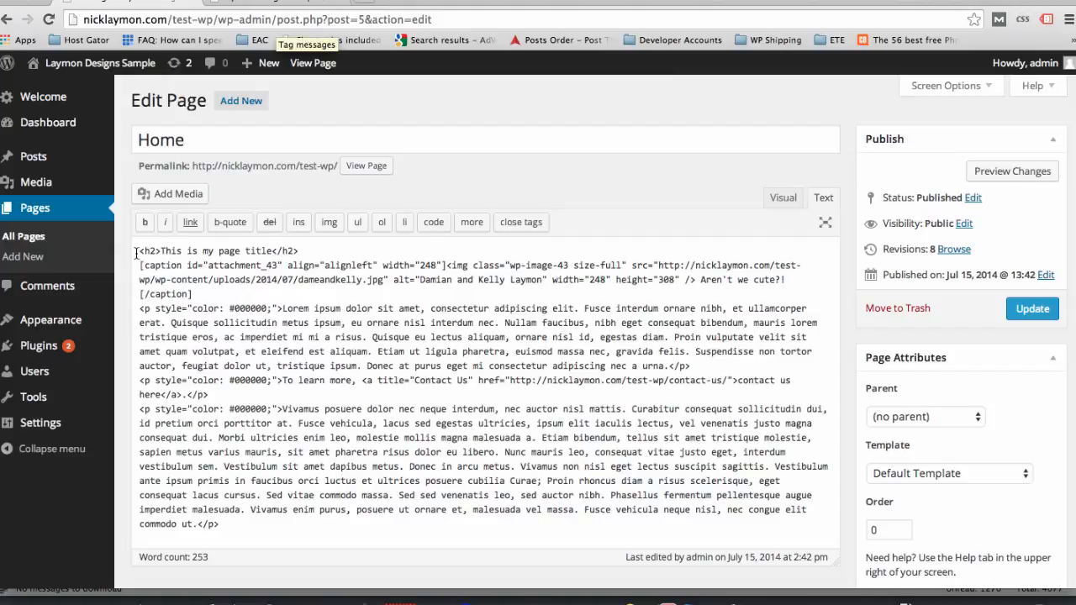
left_click_drag(135, 254, 476, 591)
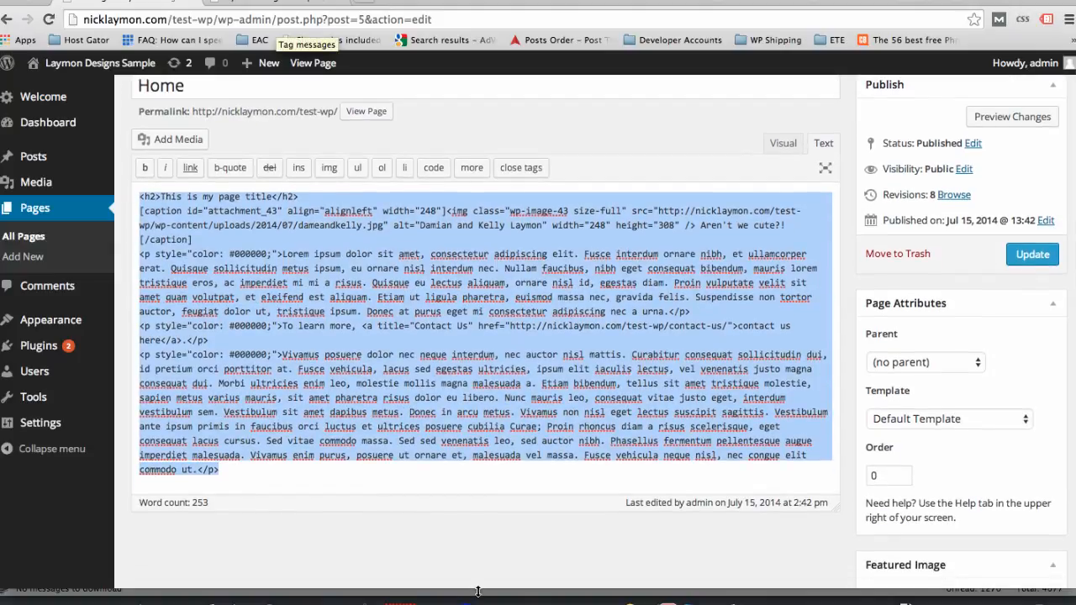
key("BackSpace")
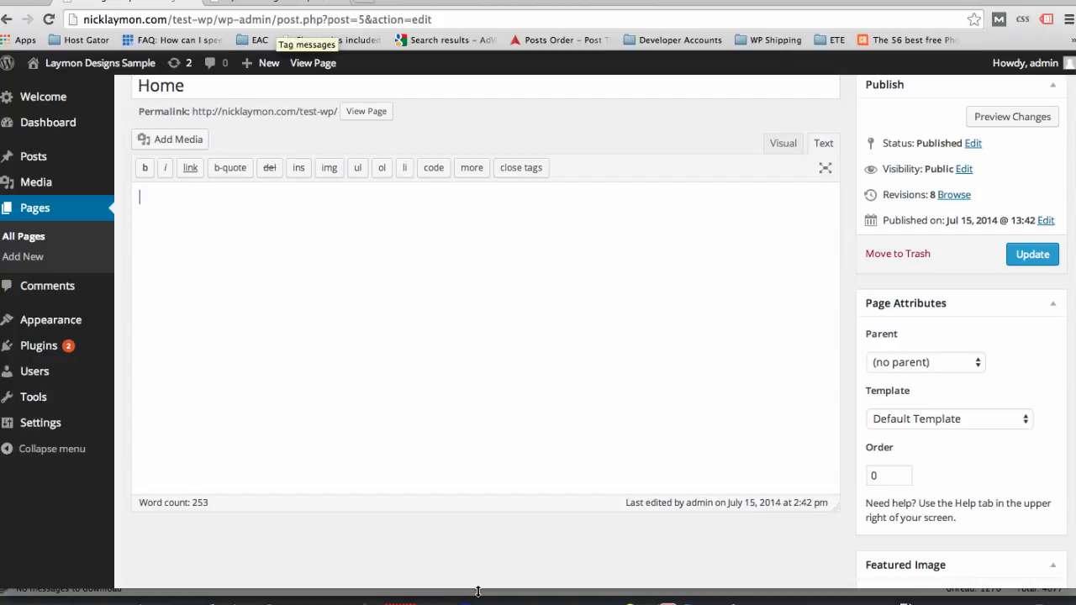
Step: Insert the photo of the couple from the media library into the emptied Home page in the visual view
left_click(783, 144)
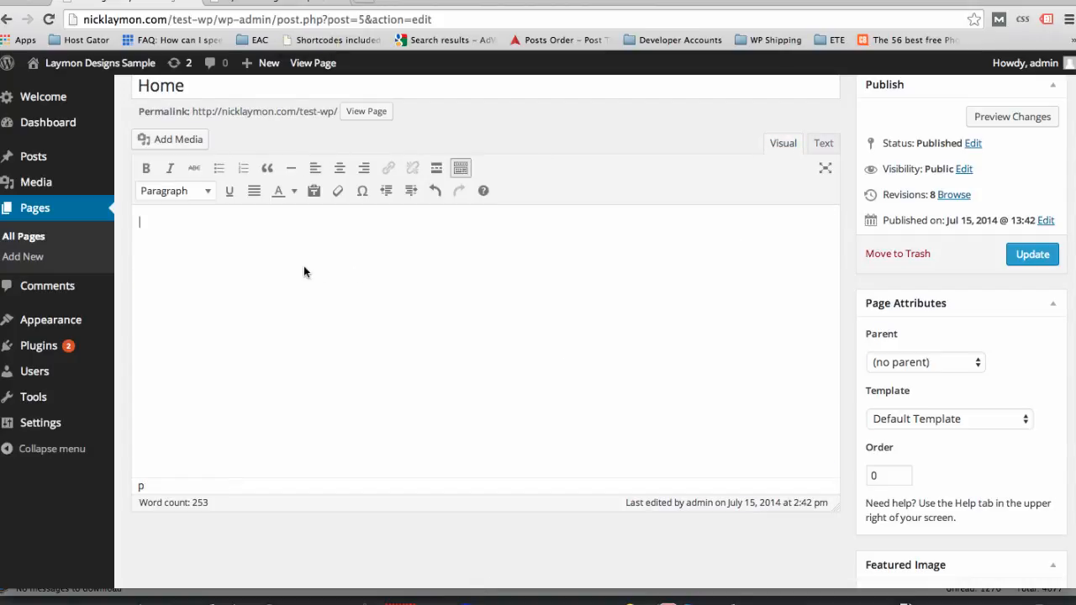
left_click(174, 143)
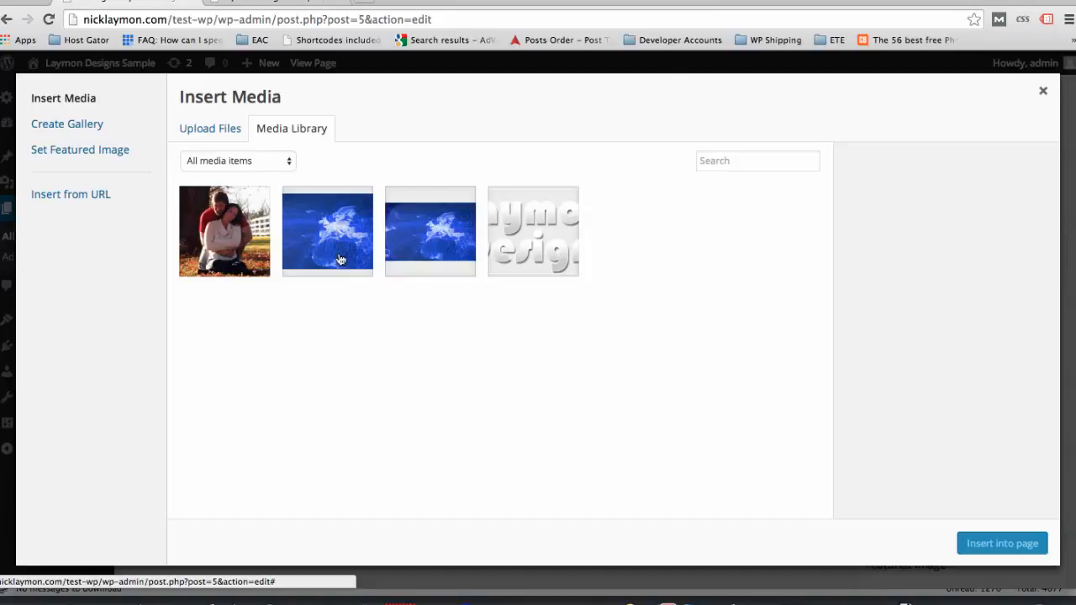
left_click(249, 248)
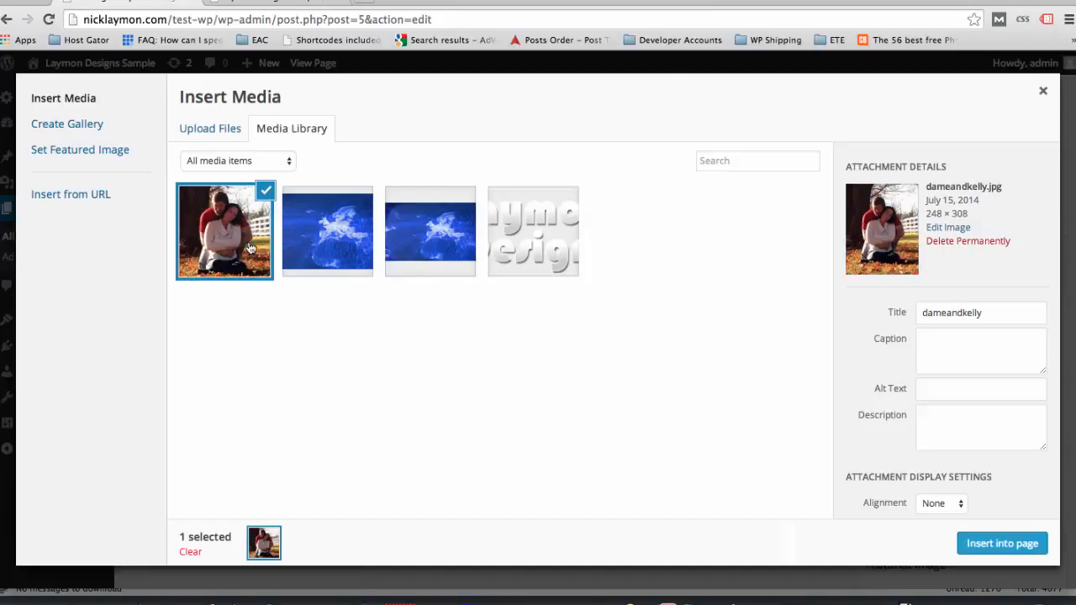
left_click(999, 543)
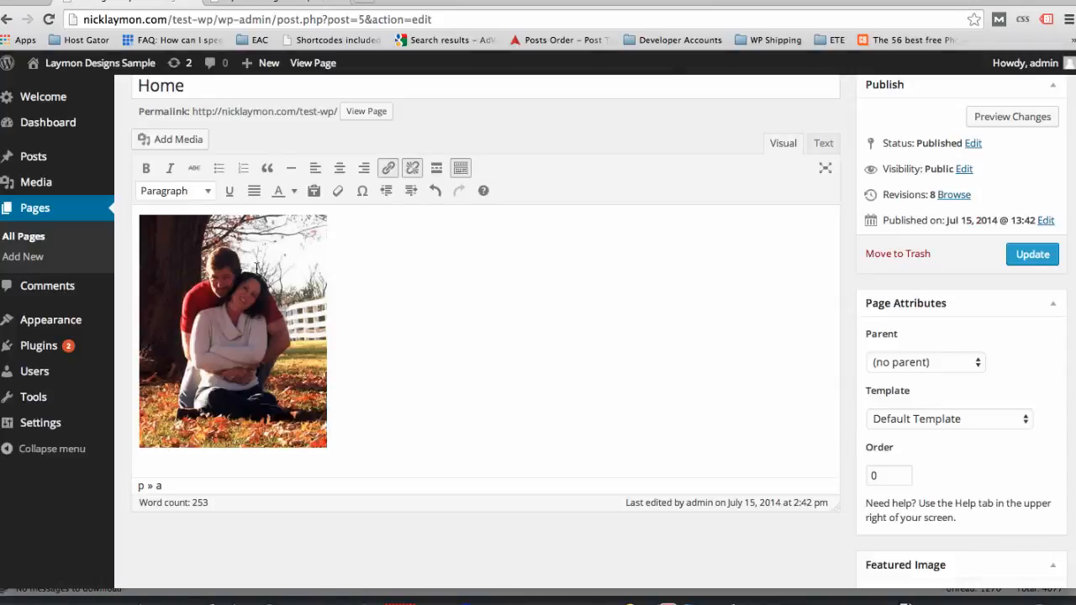
left_click(256, 271)
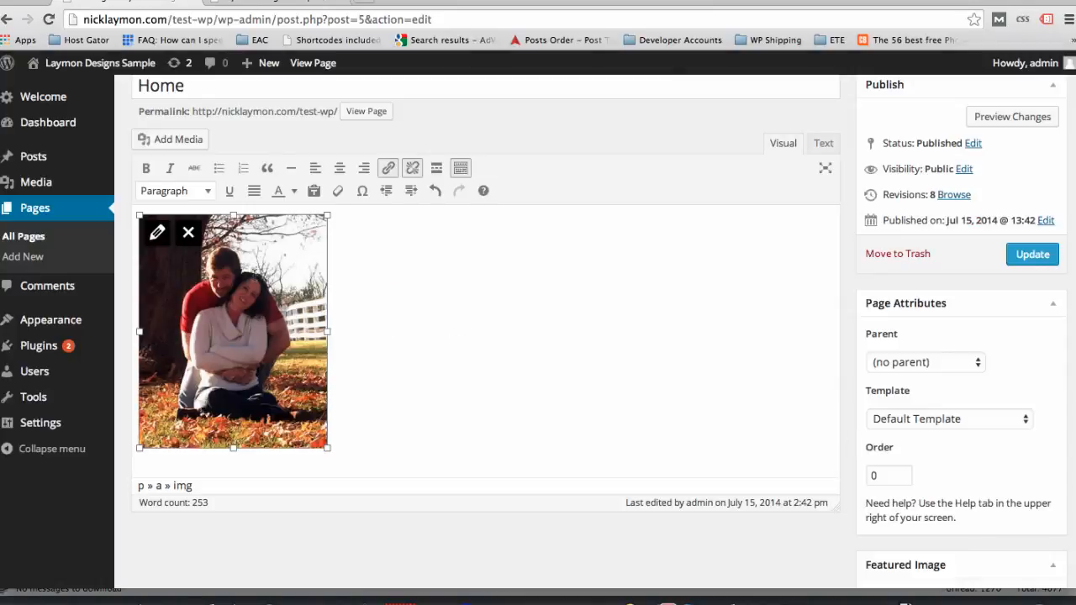
Step: Remove the opening and closing link tags around the photo in the Home page's HTML, keeping only the img tag
left_click(824, 146)
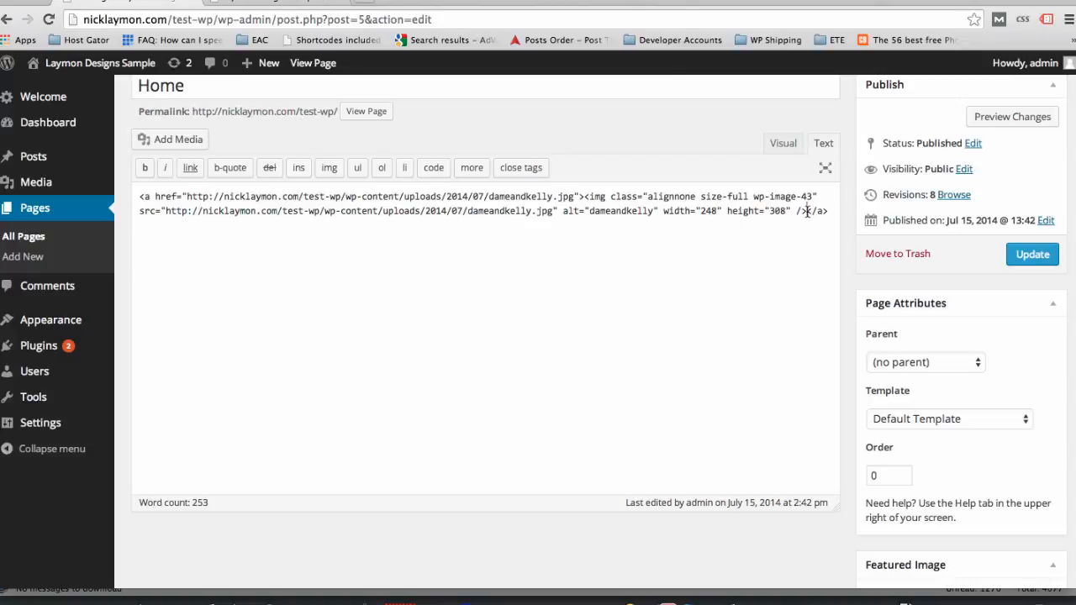
left_click_drag(806, 211, 829, 211)
key("BackSpace")
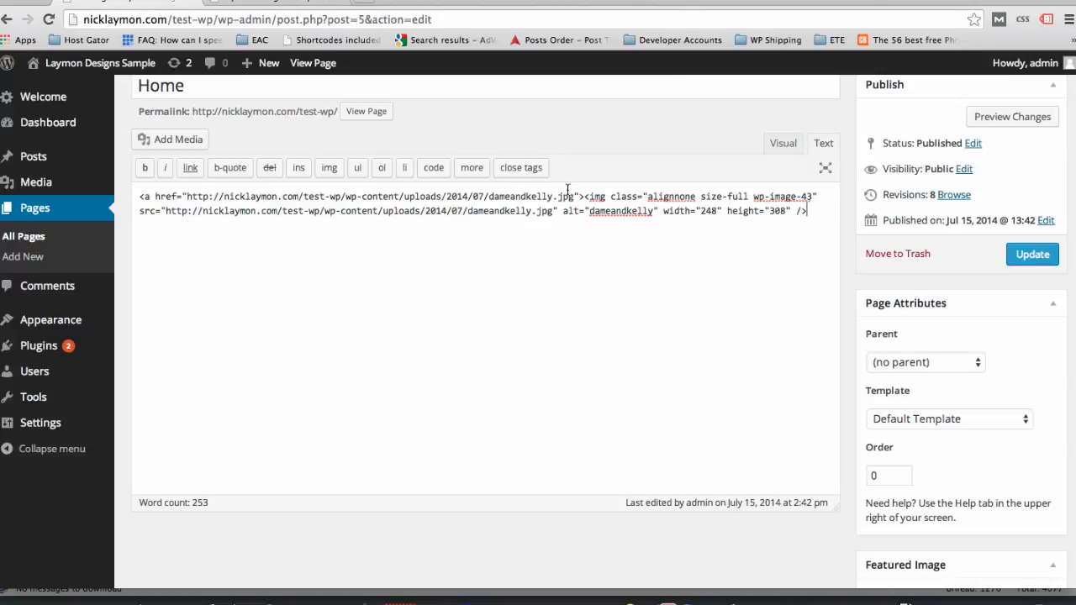
left_click_drag(585, 197, 139, 189)
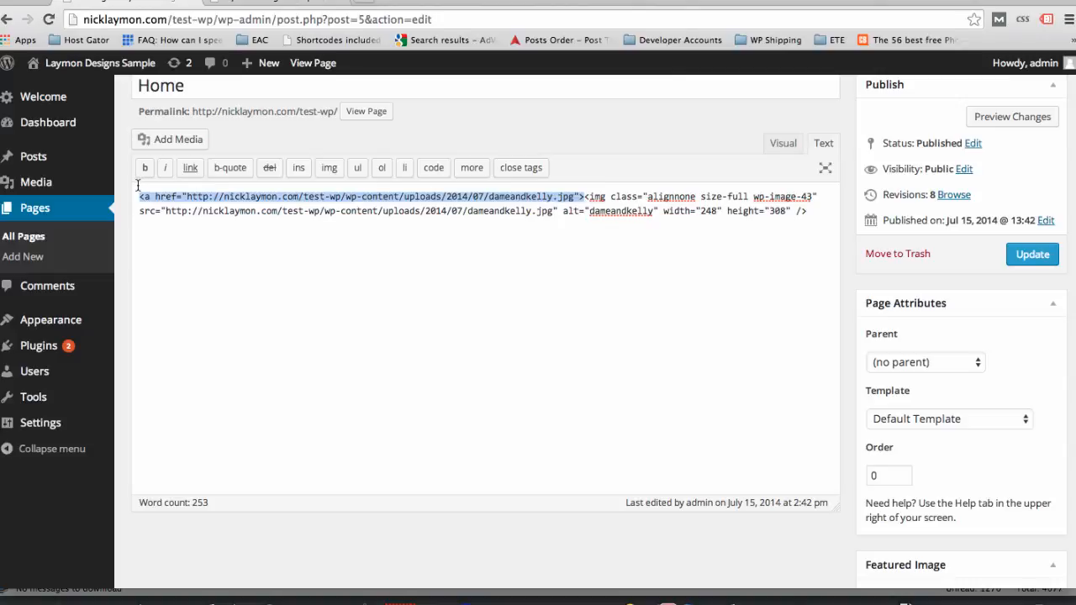
key("BackSpace")
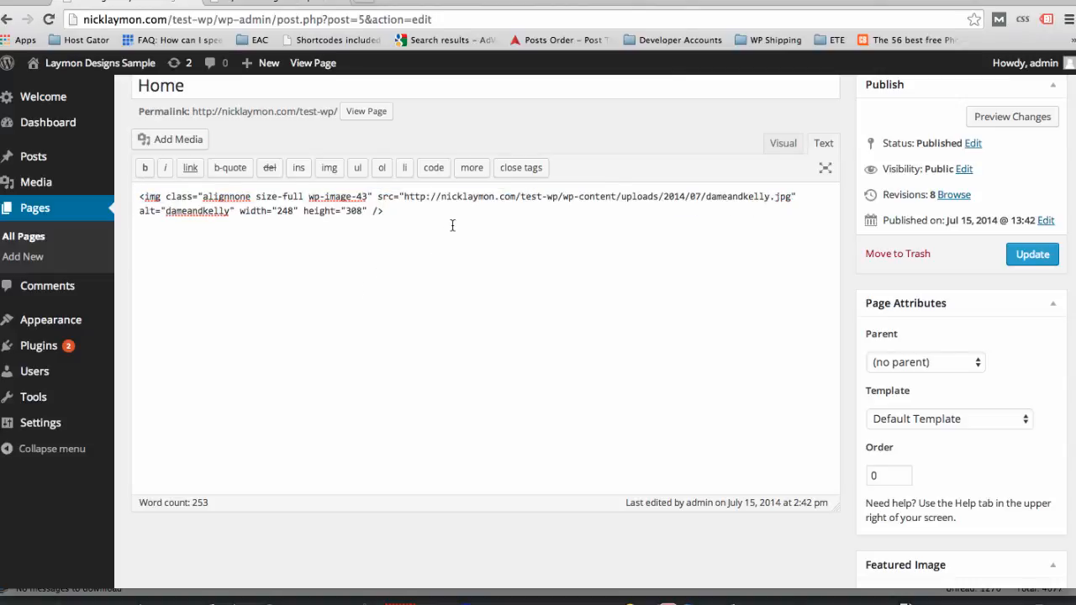
Step: Copy the photo's img tag from the Home page's HTML and check the photo in the visual view before returning to the HTML
left_click_drag(389, 211, 134, 192)
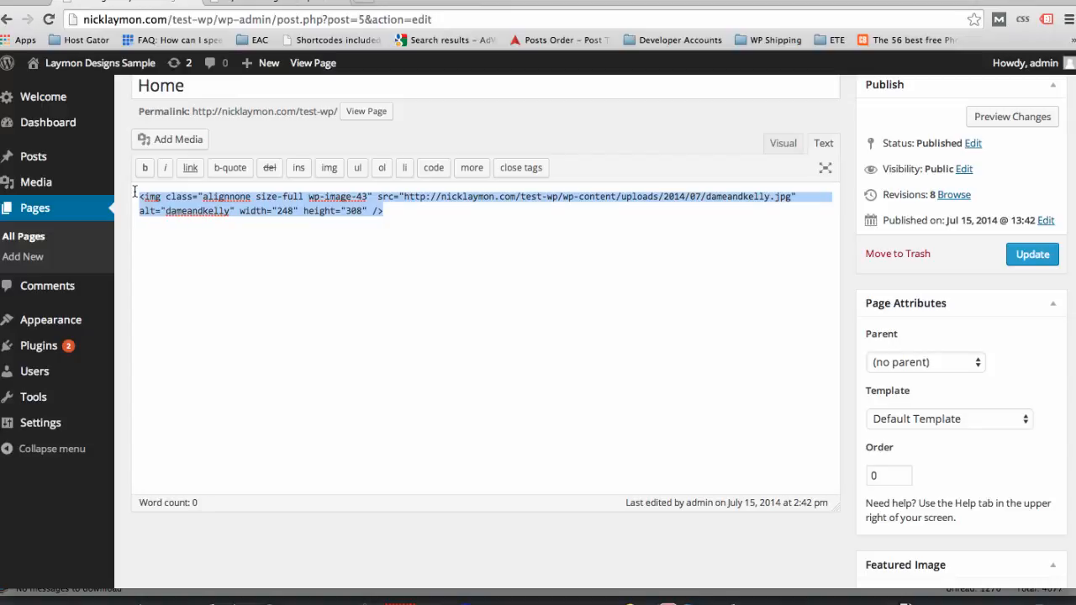
right_click(286, 209)
left_click(312, 267)
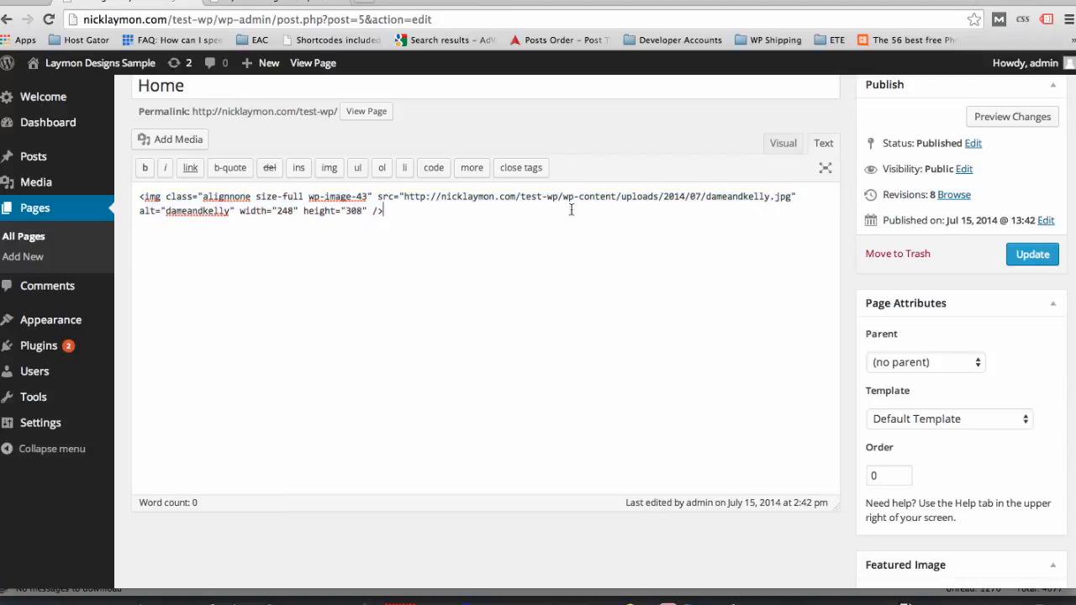
left_click(407, 235)
left_click(782, 145)
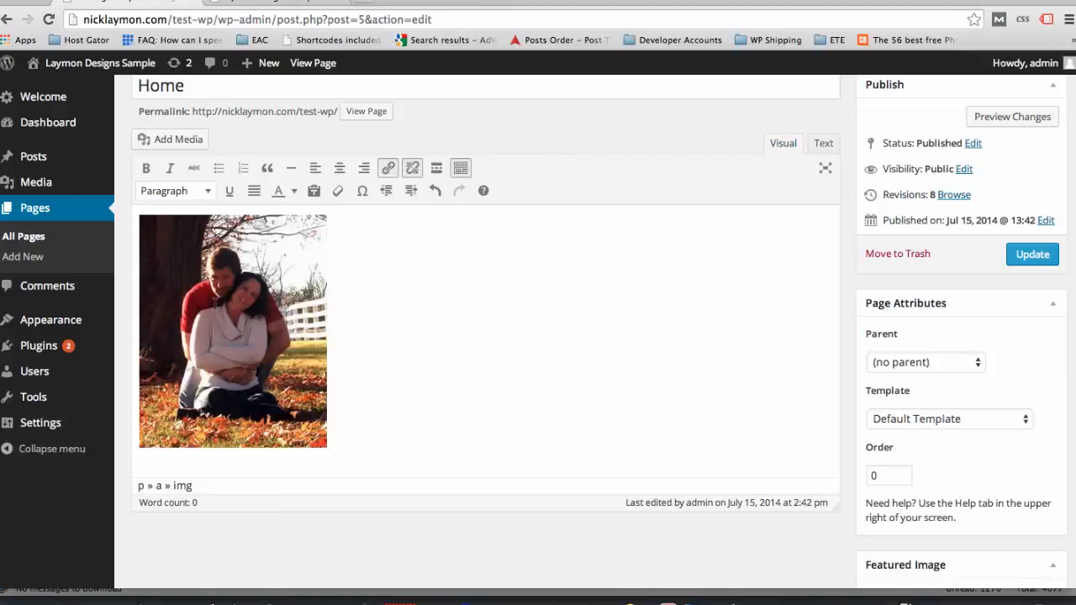
left_click(215, 305)
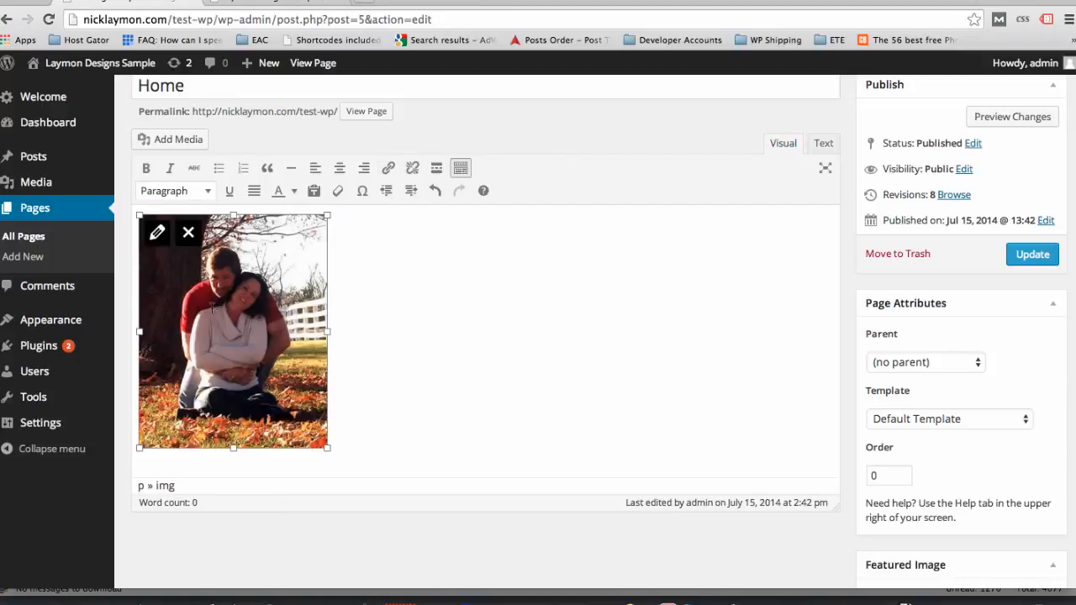
left_click(824, 145)
left_click_drag(408, 213, 111, 189)
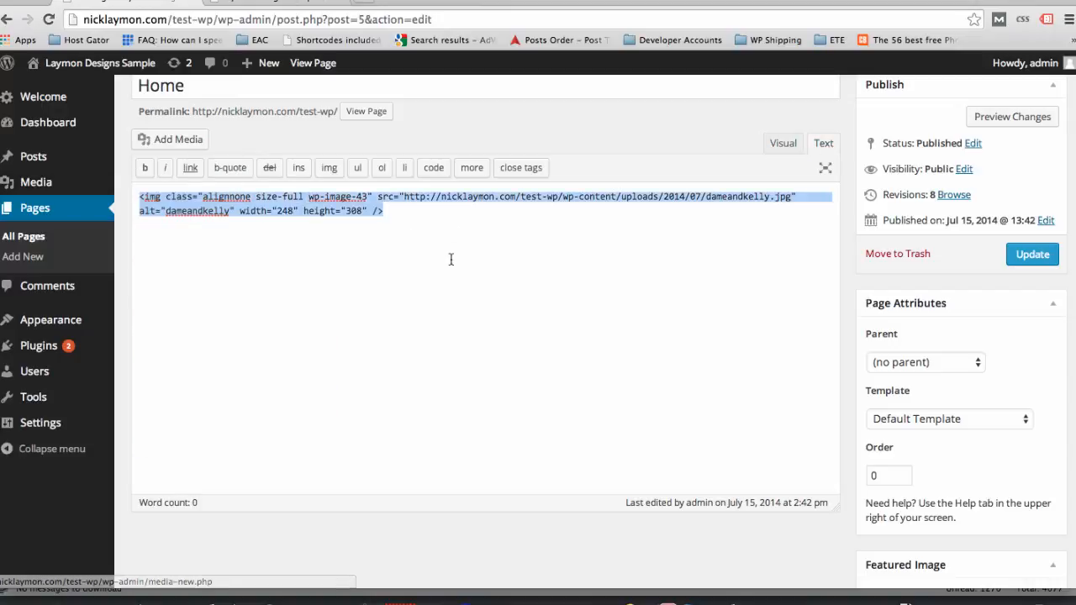
Step: Leave the Home page editor without saving the changes and go to the theme's widget settings
left_click(28, 326)
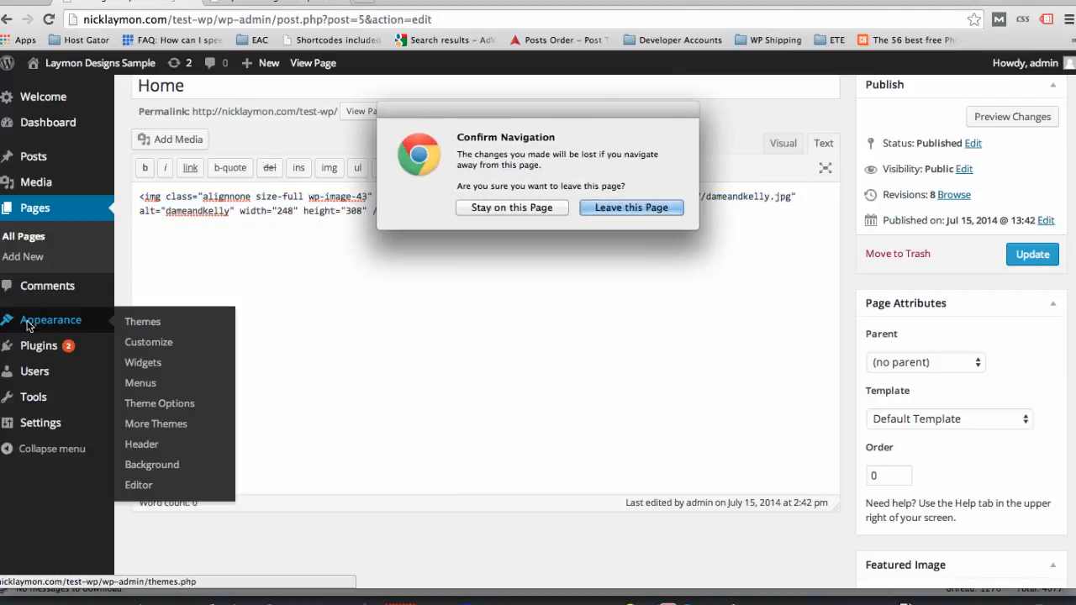
left_click(635, 207)
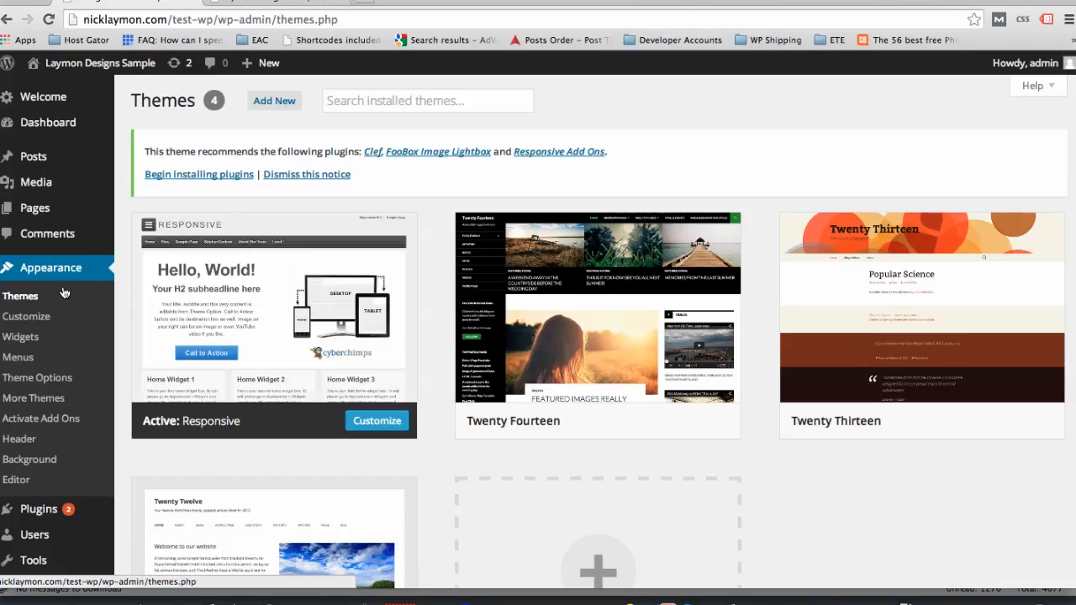
left_click(20, 338)
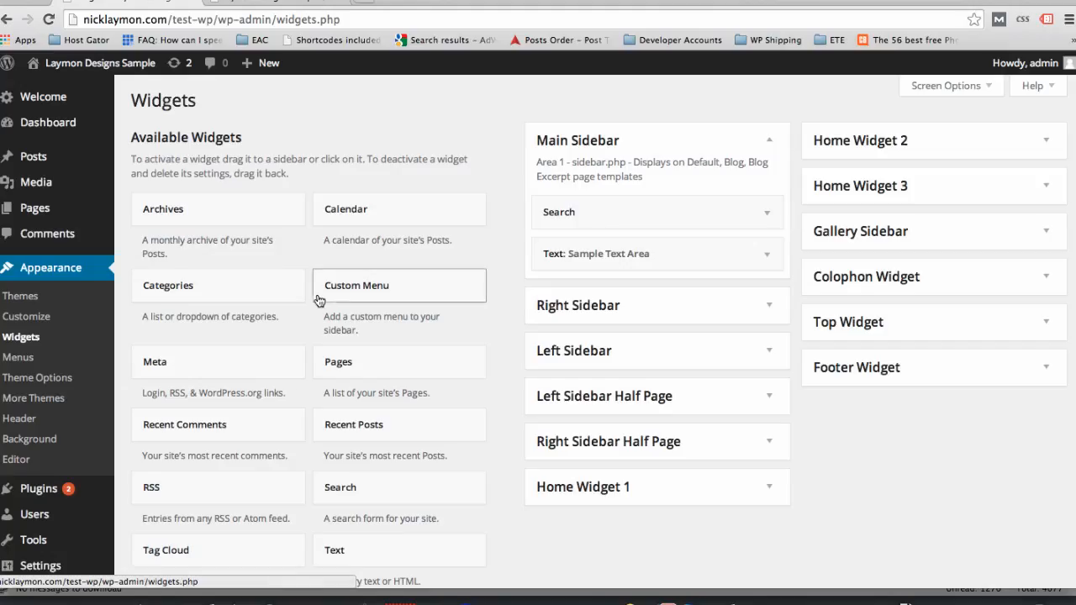
Step: Paste the copied img tag below the Sample Text Area widget's text, save the widget, and check the photo on the reloaded live home page
left_click(594, 253)
left_click(624, 394)
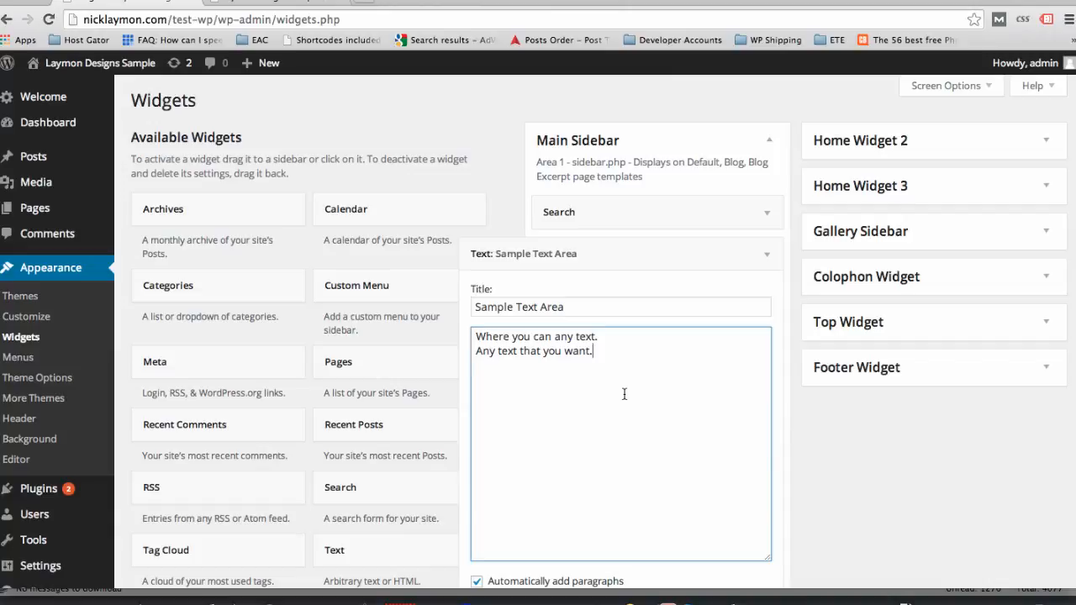
key("ctrl+v")
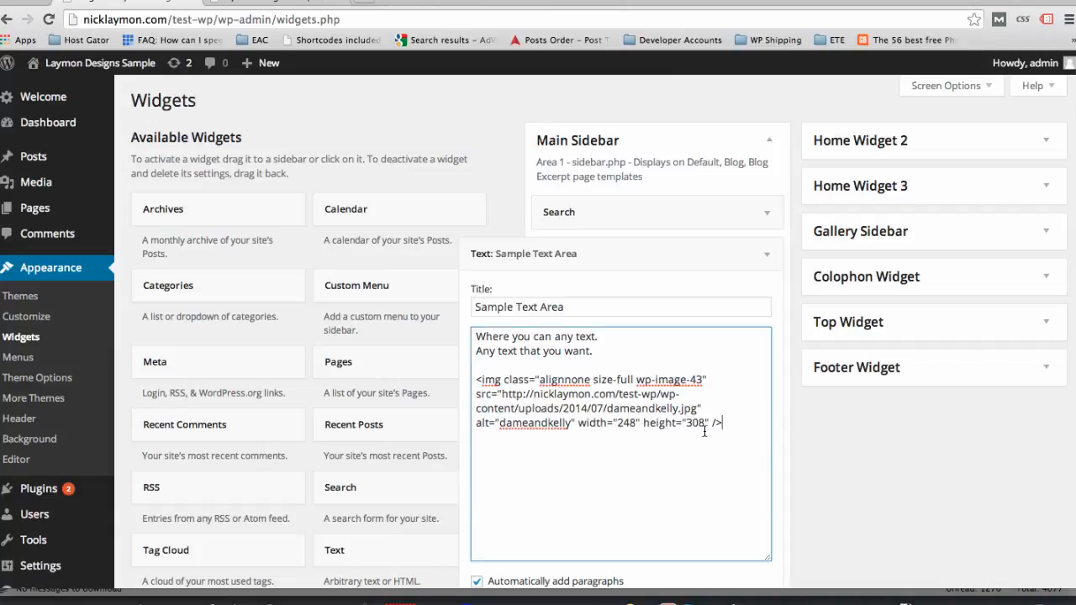
scroll(704, 431, "down", 2)
left_click(751, 496)
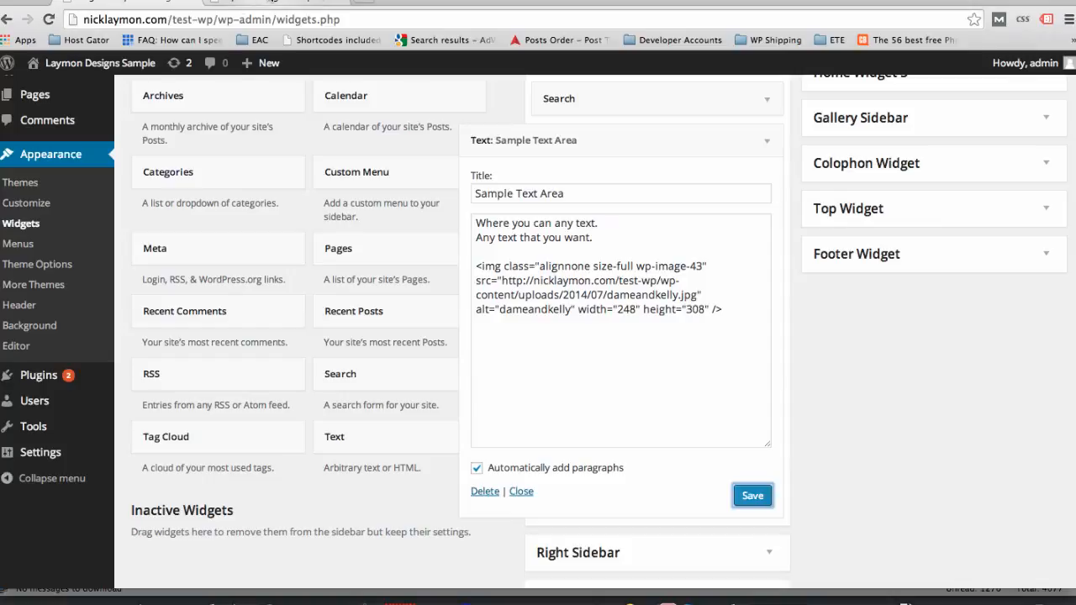
left_click(271, 3)
left_click(48, 19)
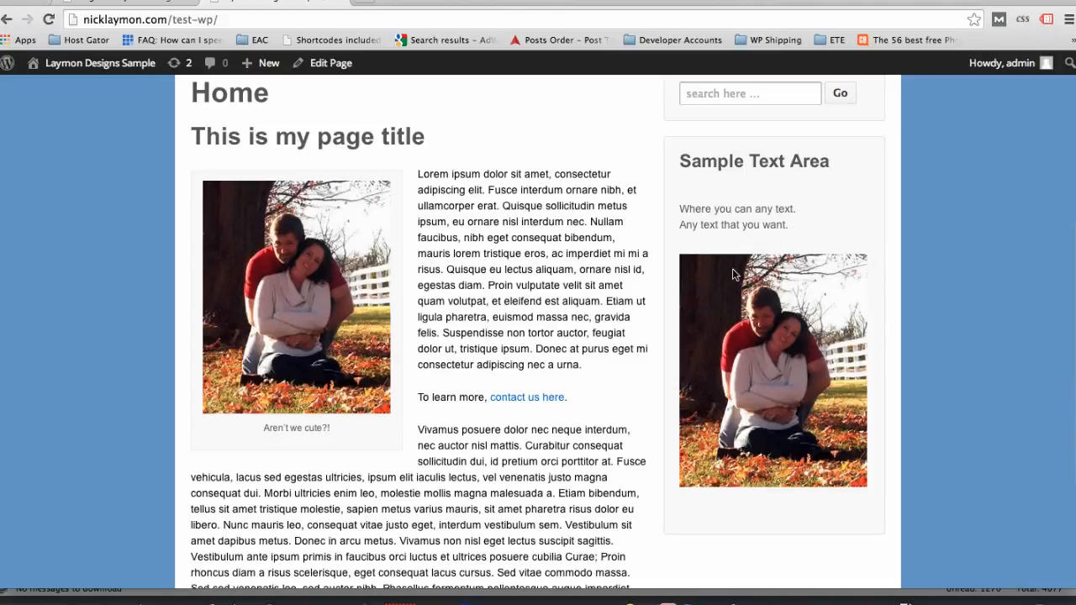
Step: Delete the img tag from the Sample Text Area widget in the Main Sidebar, save the widget, and collapse it
left_click(135, 3)
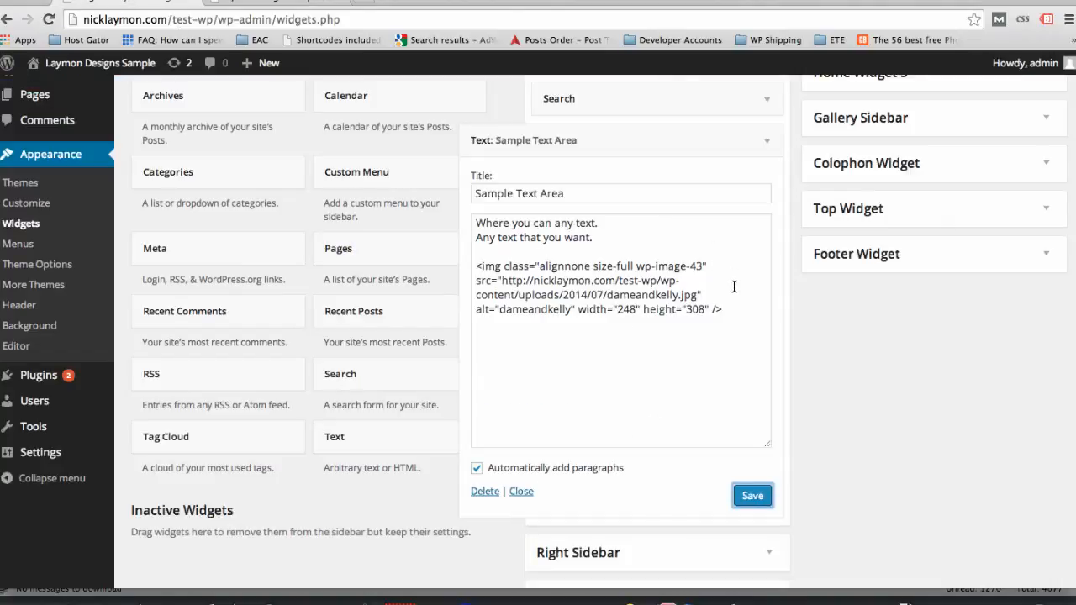
left_click(732, 312)
left_click_drag(732, 312, 473, 261)
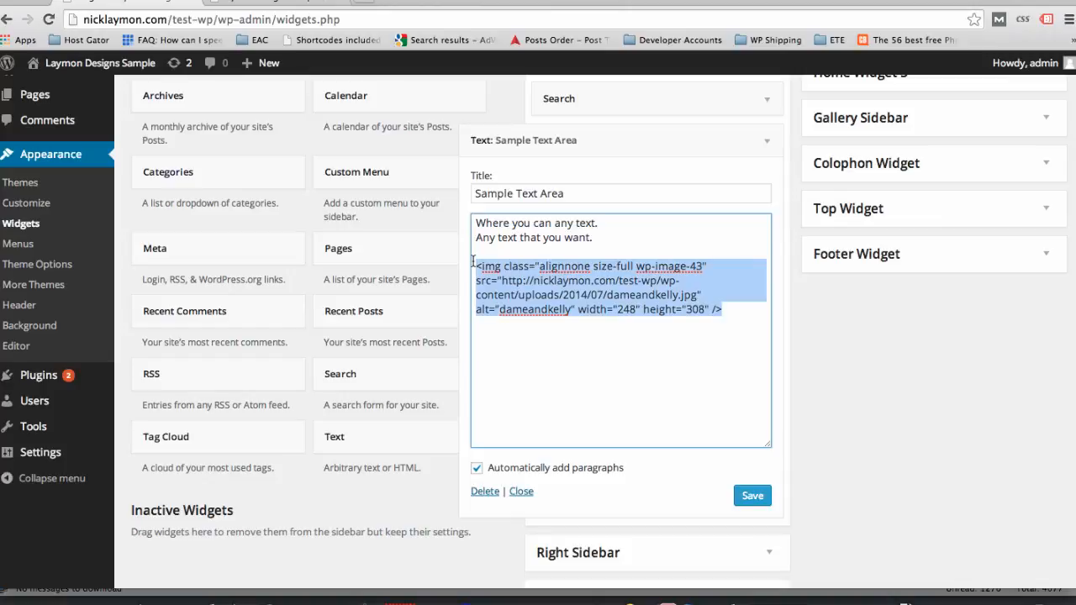
key("BackSpace")
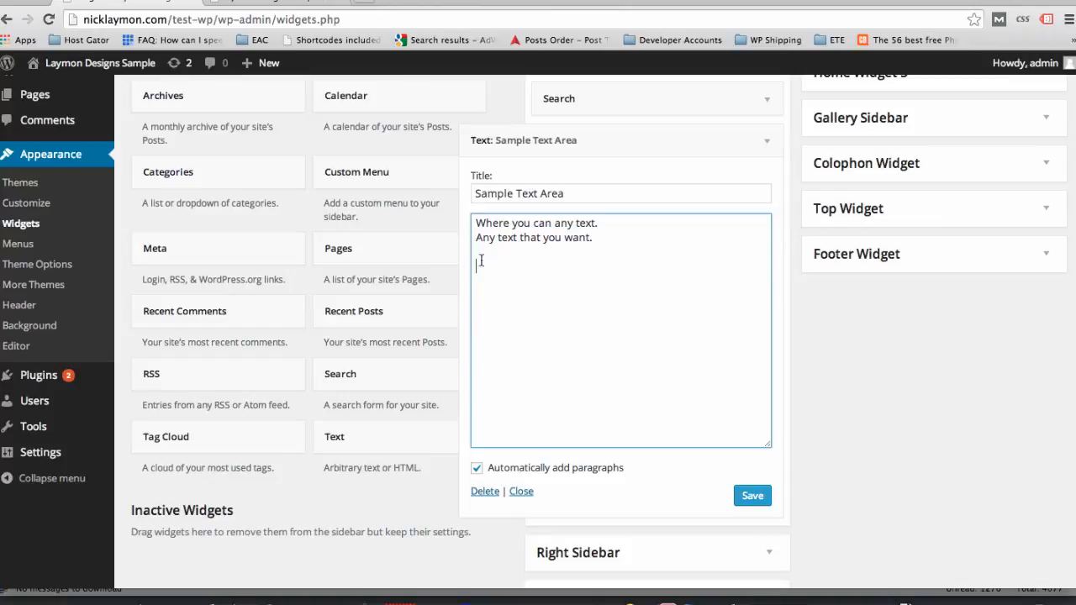
left_click(752, 502)
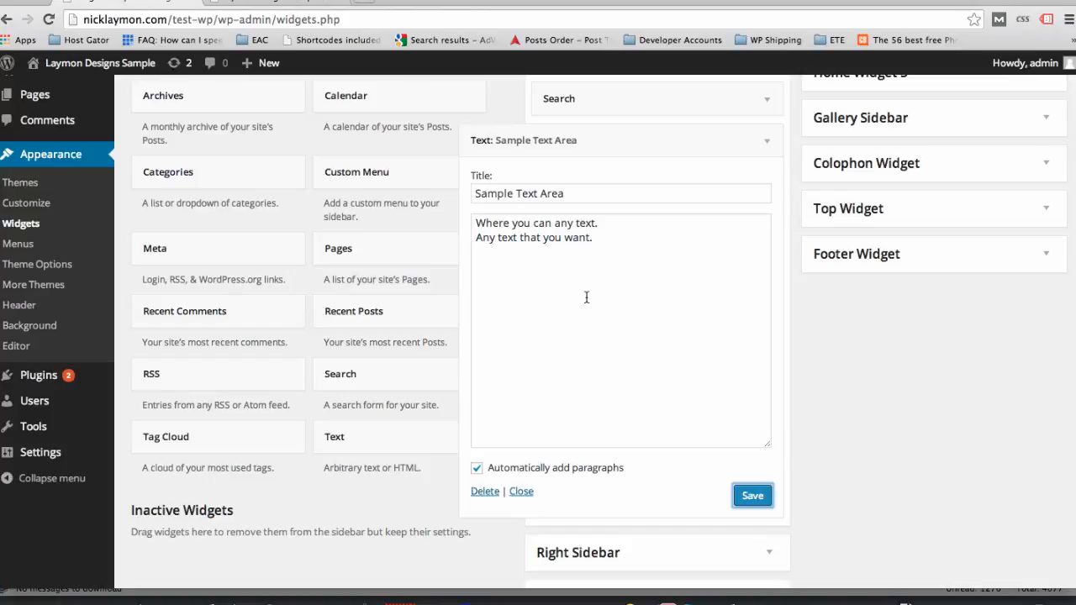
left_click(765, 142)
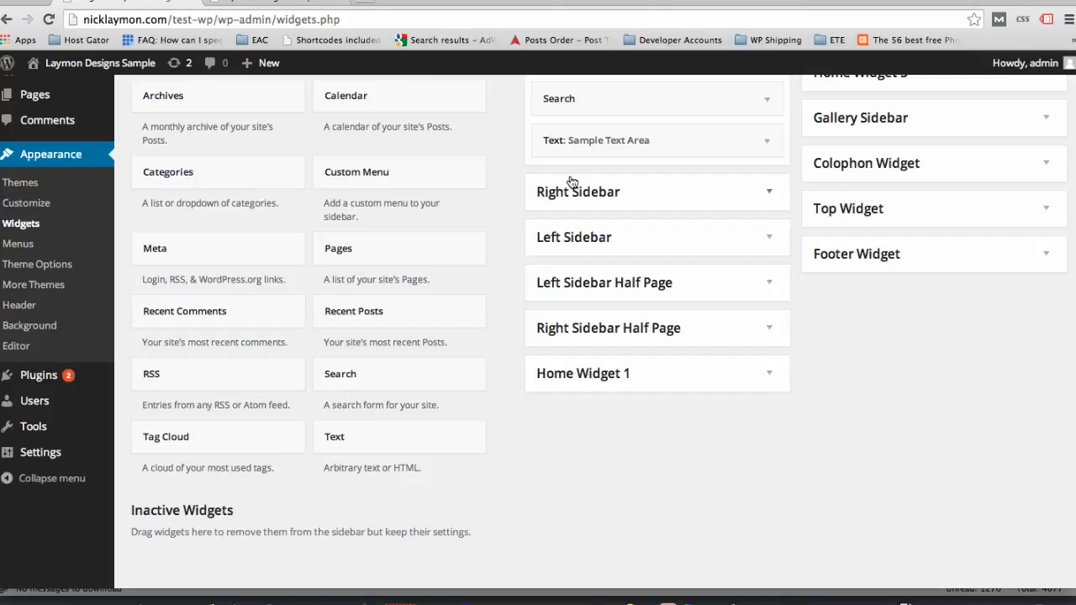
Step: Examine the live home page's layout from the header image and menu through the content and sidebar to the footer
left_click(286, 4)
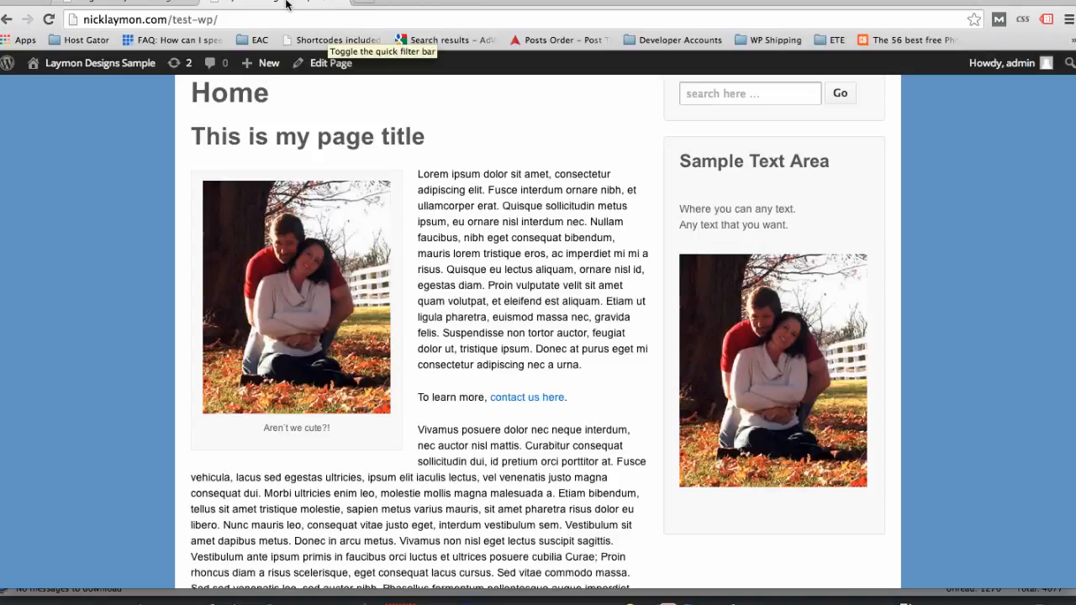
scroll(482, 286, "up", 4)
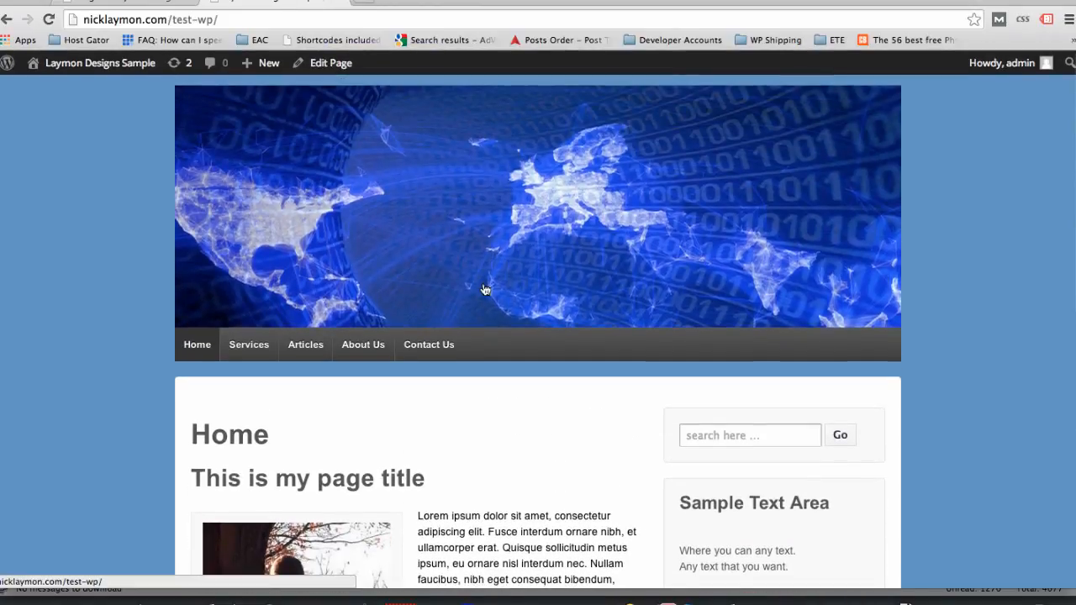
scroll(485, 290, "down", 7)
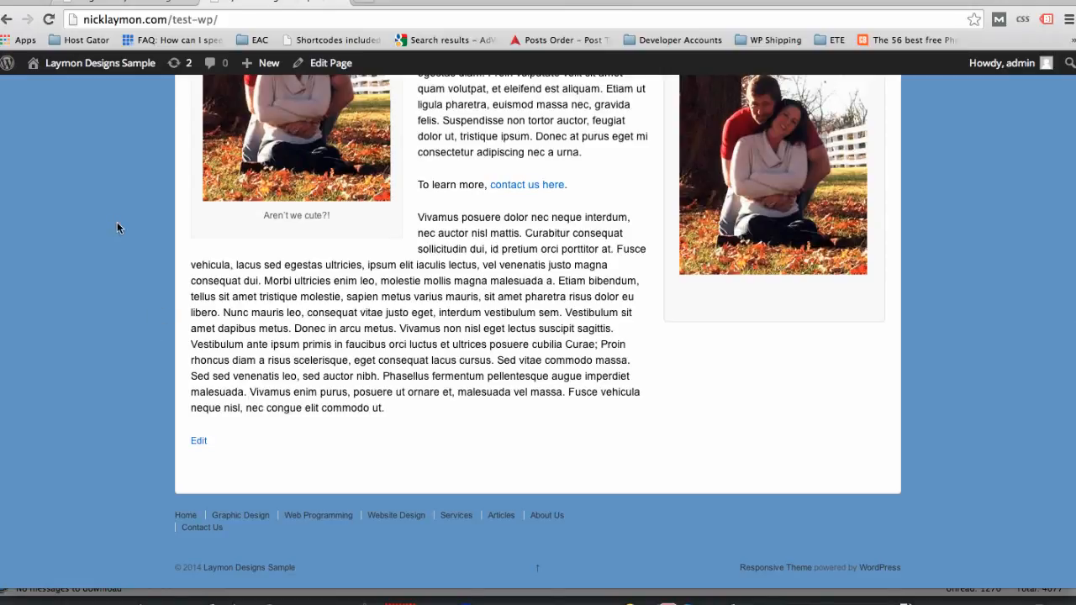
scroll(117, 222, "up", 7)
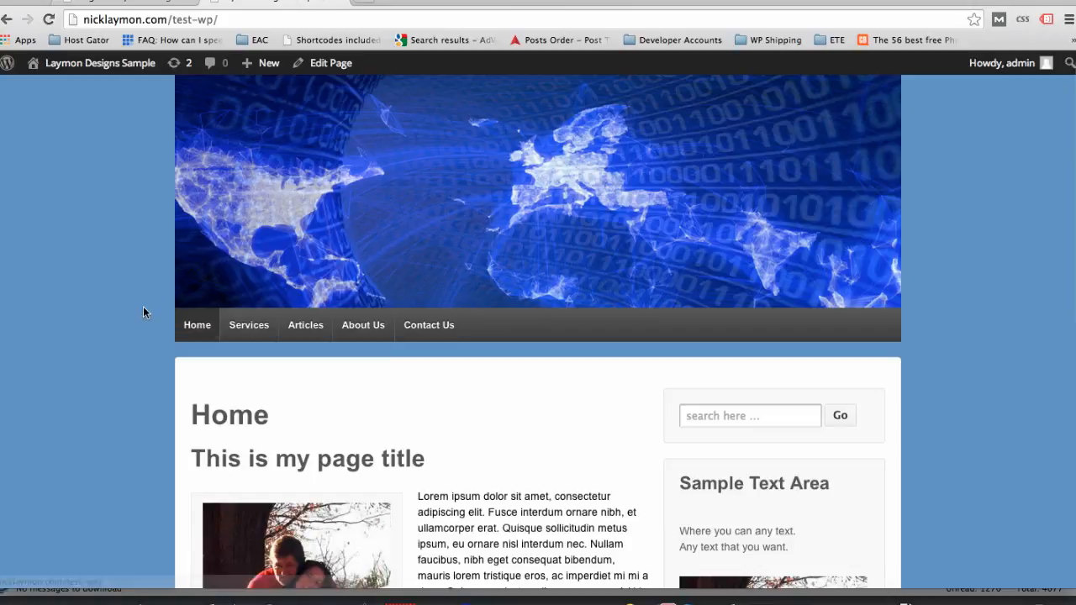
scroll(143, 309, "down", 3)
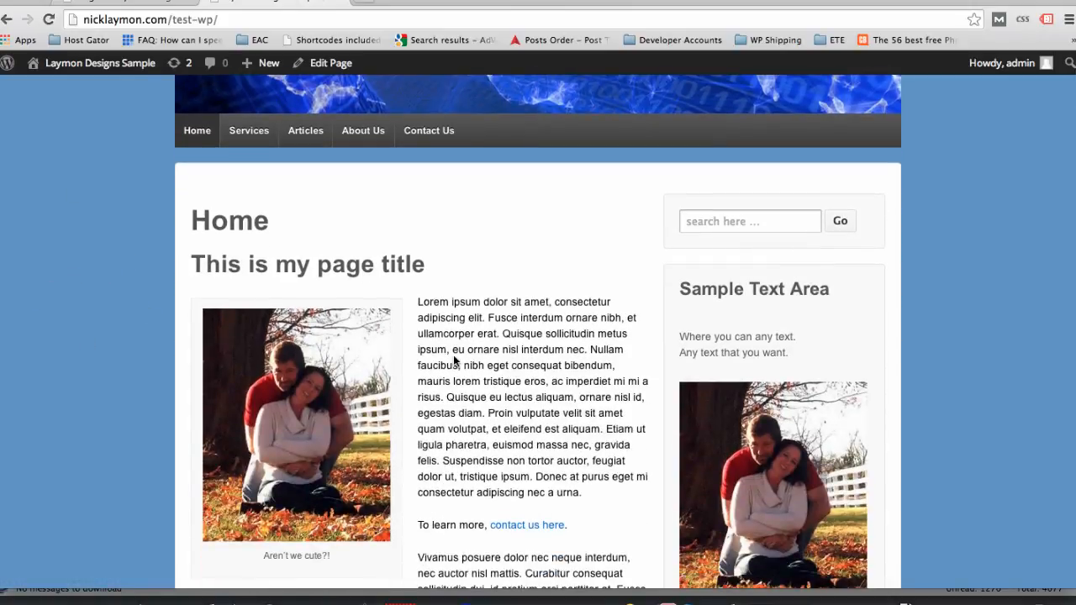
scroll(453, 355, "down", 1)
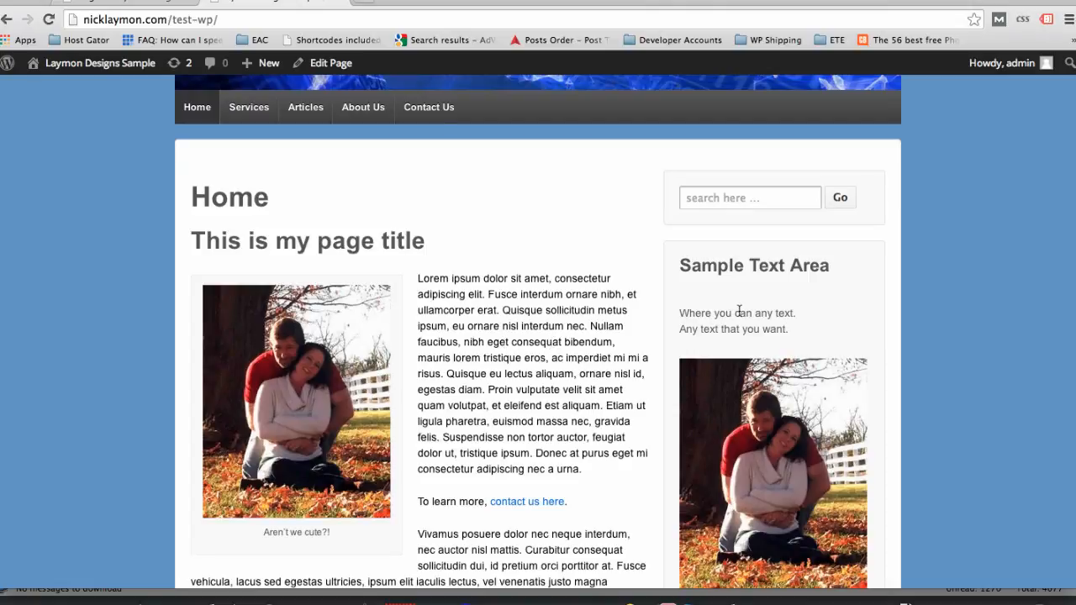
scroll(748, 410, "down", 5)
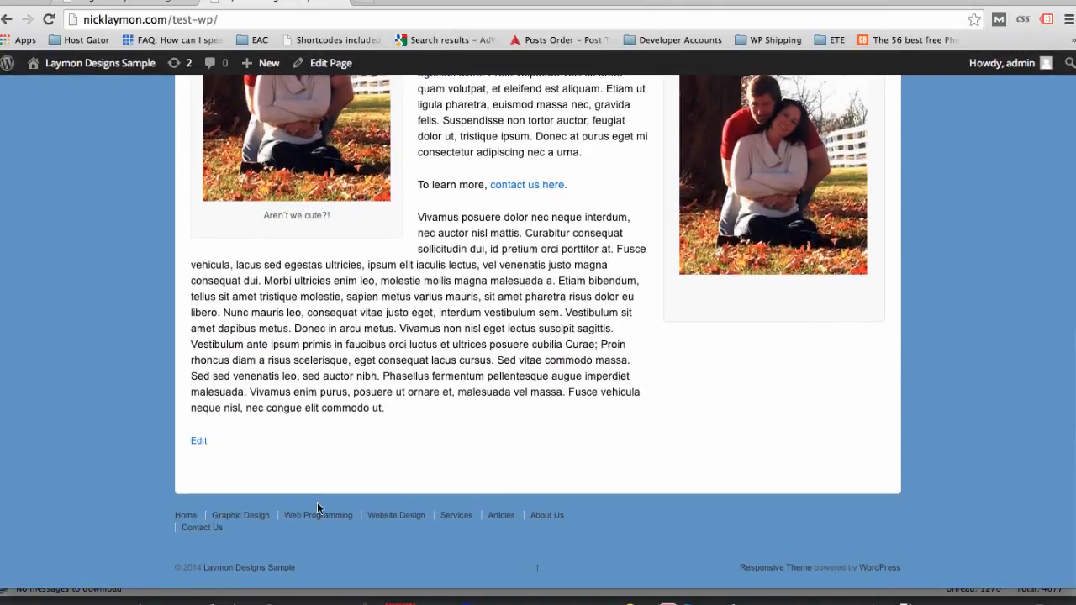